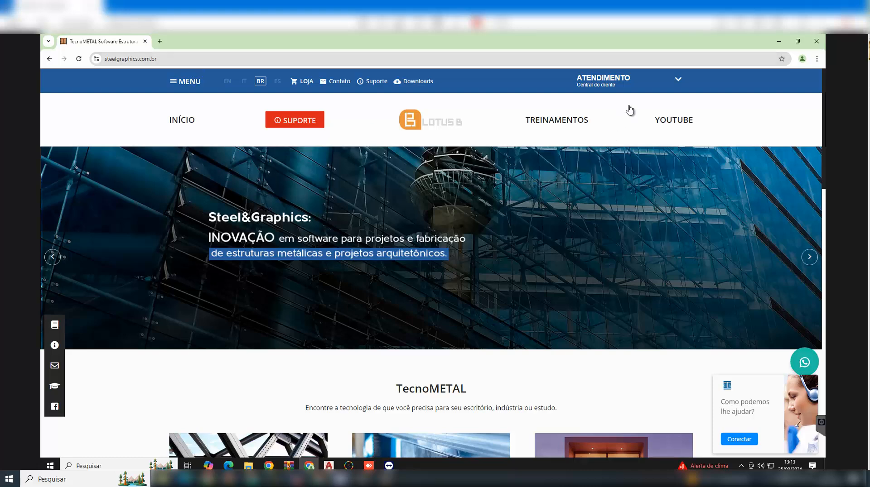
Log out of the customer account on the Steel&Graphics site.
{"action": "left_click", "coordinate": [636, 85]}
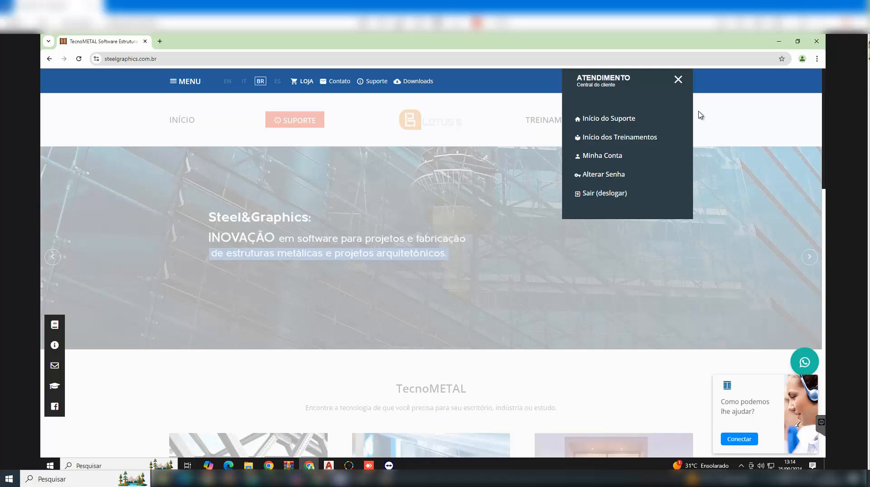
{"action": "left_click", "coordinate": [676, 82]}
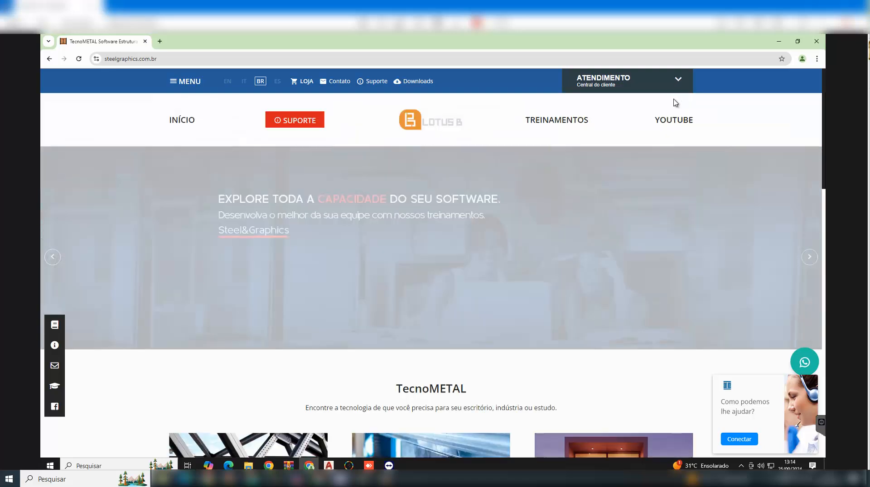
{"action": "left_click", "coordinate": [644, 85]}
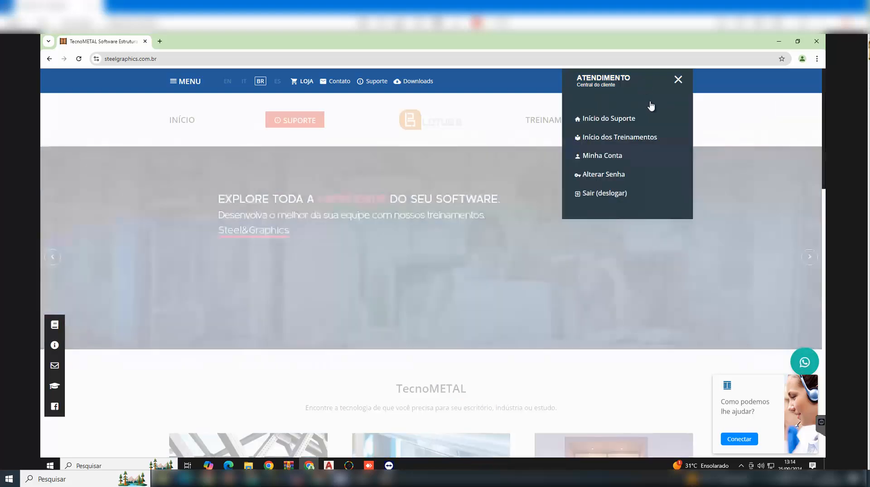
{"action": "left_click", "coordinate": [613, 196]}
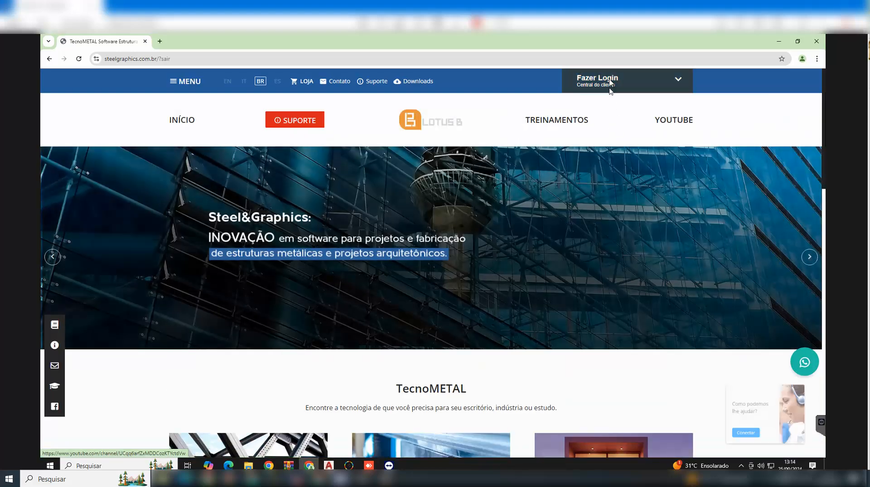
Open the request-access form from the customer login area and review its personal information, address, reason and privacy fields.
{"action": "left_click", "coordinate": [609, 81]}
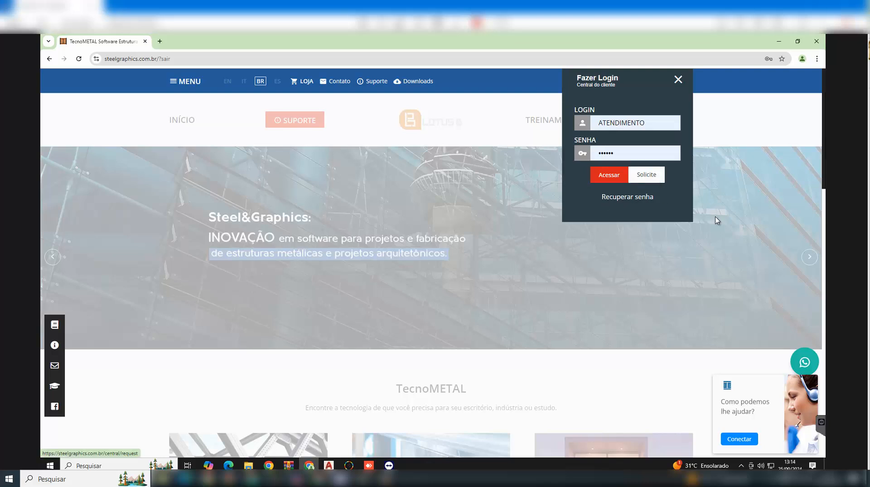
{"action": "scroll", "coordinate": [560, 236], "scroll_direction": "down", "scroll_amount": 1}
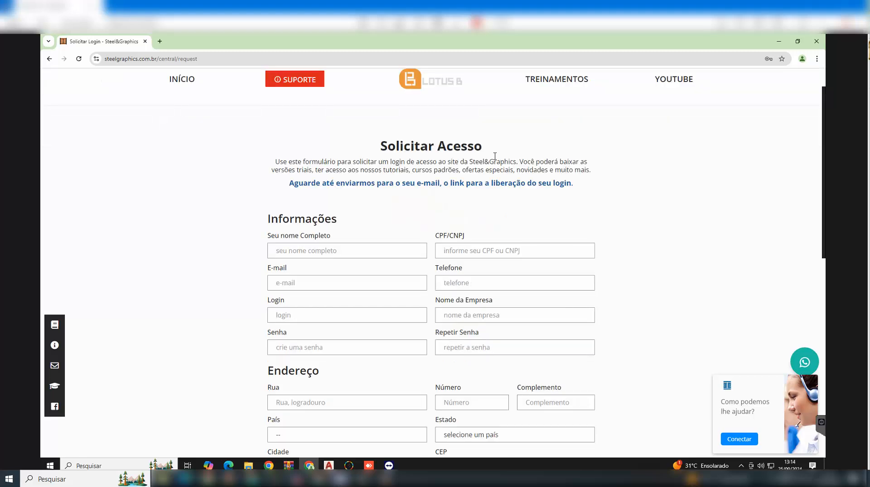
{"action": "scroll", "coordinate": [501, 284], "scroll_direction": "down", "scroll_amount": 2}
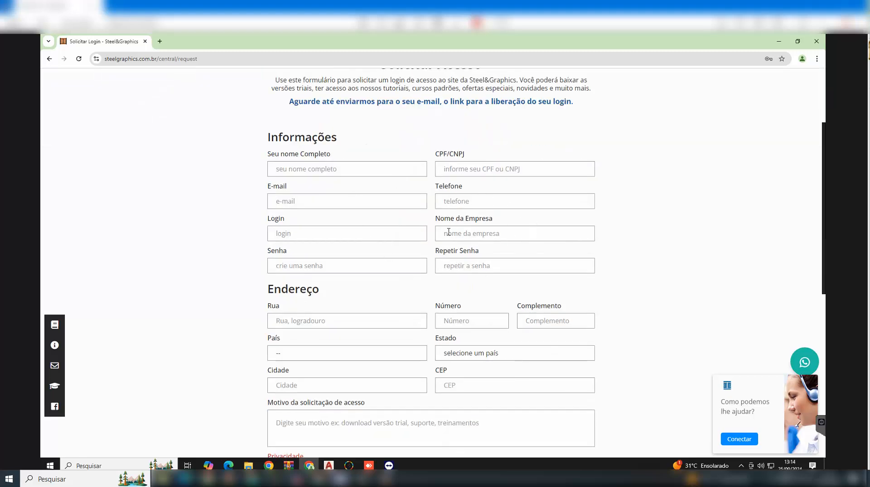
{"action": "scroll", "coordinate": [543, 256], "scroll_direction": "down", "scroll_amount": 1}
{"action": "scroll", "coordinate": [498, 309], "scroll_direction": "down", "scroll_amount": 2}
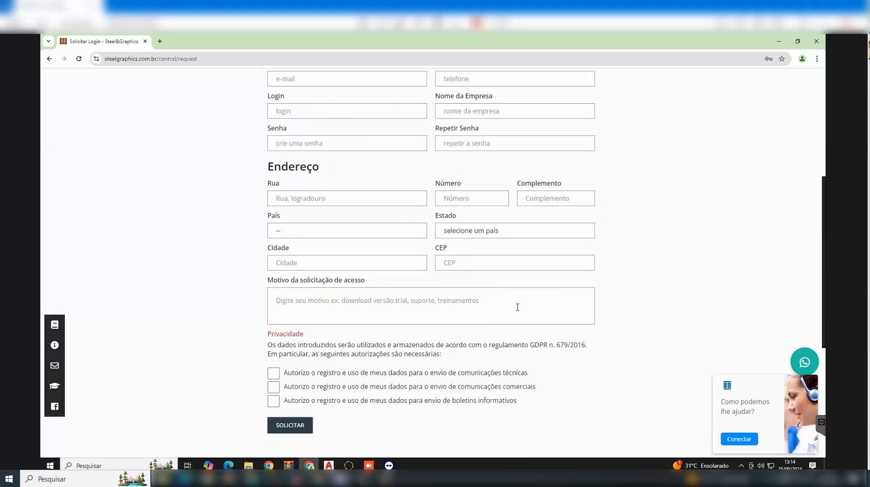
{"action": "scroll", "coordinate": [517, 308], "scroll_direction": "up", "scroll_amount": 1}
{"action": "scroll", "coordinate": [517, 307], "scroll_direction": "up", "scroll_amount": 1}
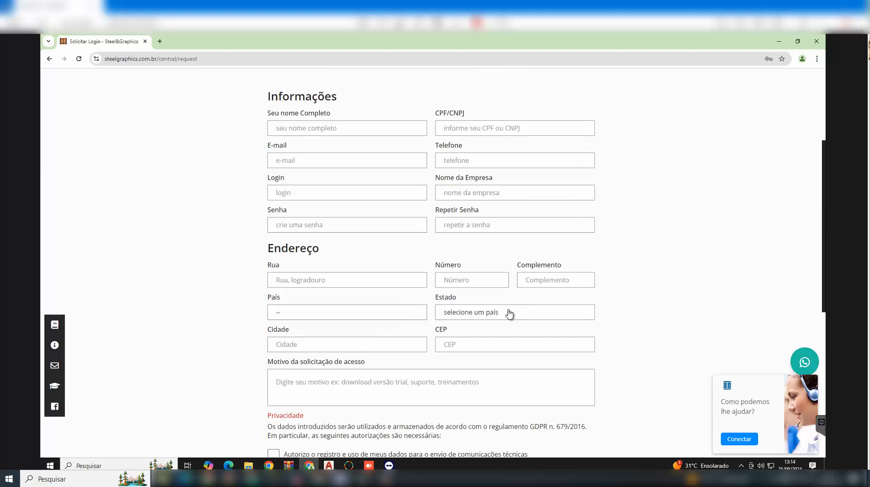
{"action": "scroll", "coordinate": [611, 325], "scroll_direction": "up", "scroll_amount": 3}
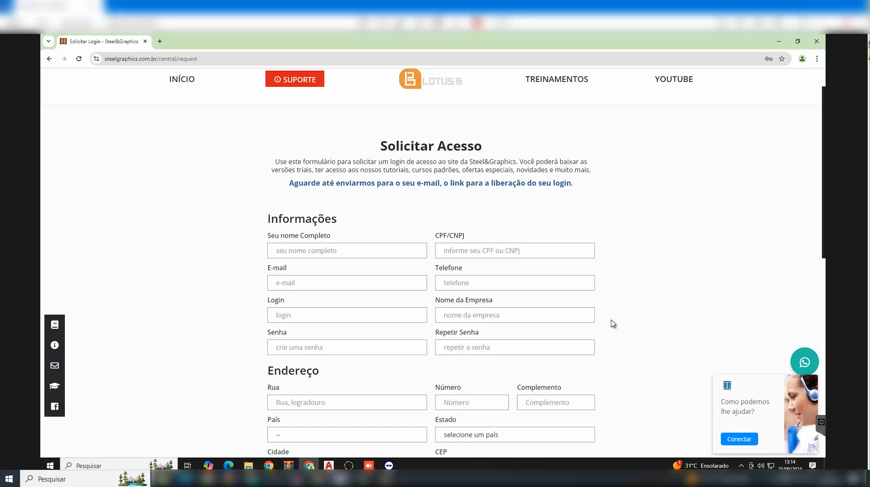
{"action": "scroll", "coordinate": [613, 323], "scroll_direction": "up", "scroll_amount": 1}
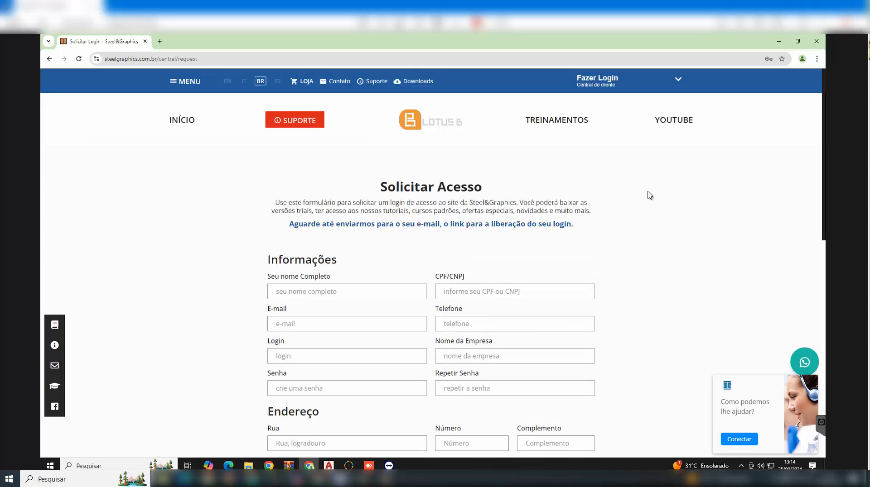
Log in to the customer area with the saved credentials and check the account options.
{"action": "left_click", "coordinate": [613, 88]}
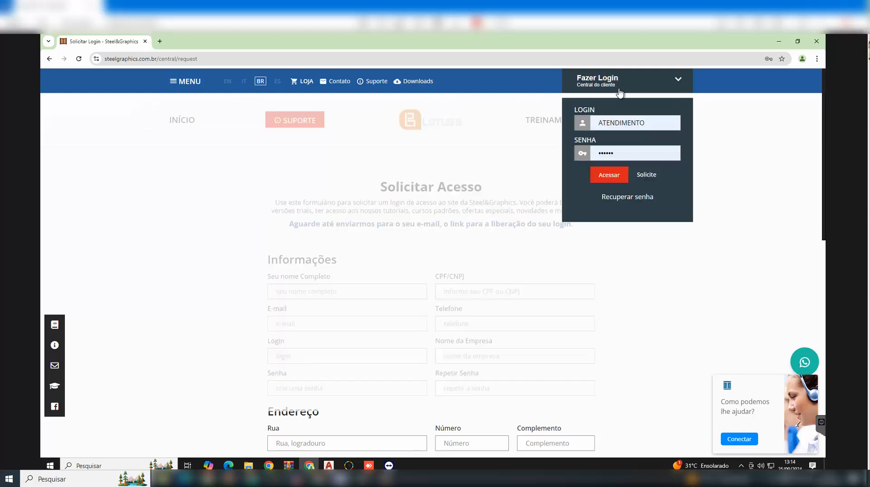
{"action": "left_click", "coordinate": [610, 177]}
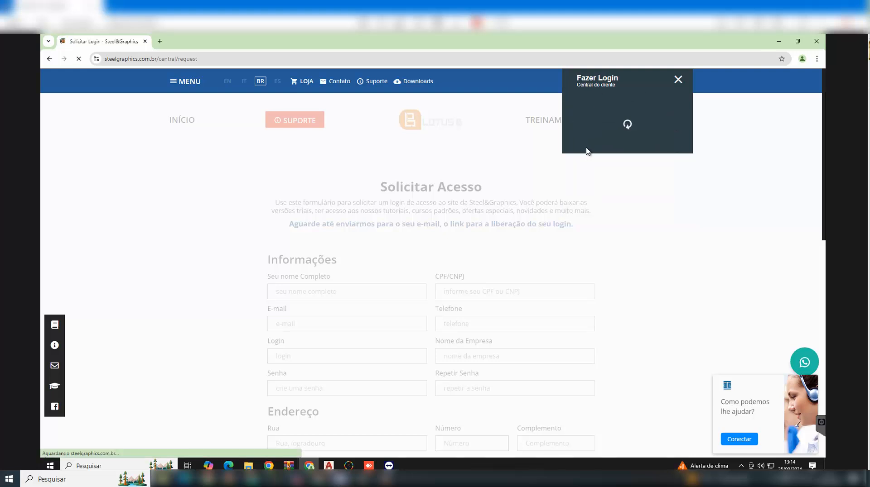
{"action": "left_click", "coordinate": [612, 86]}
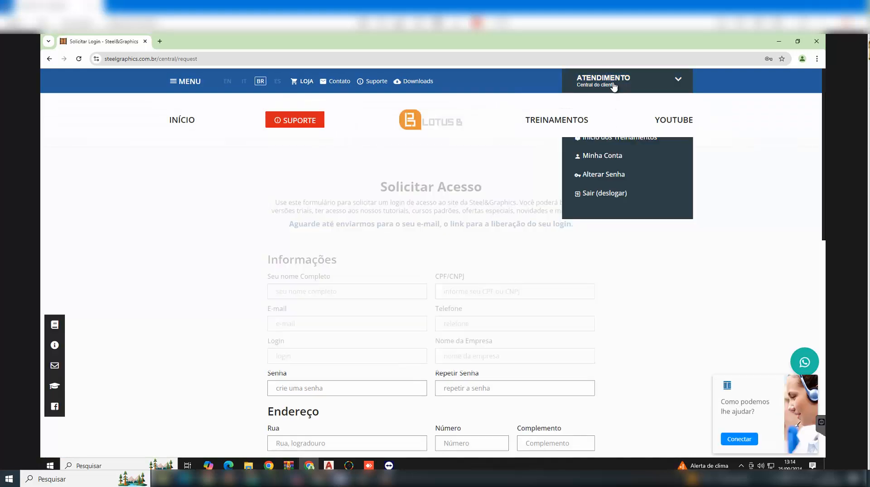
{"action": "left_click", "coordinate": [474, 88]}
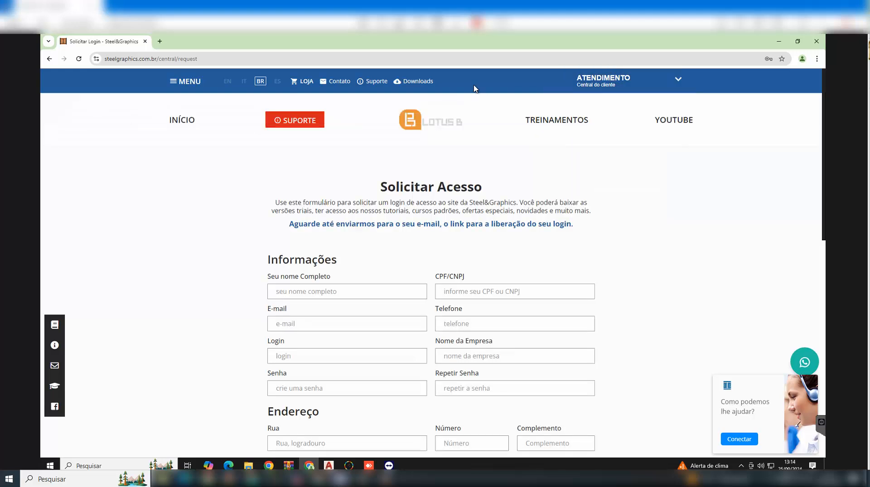
Go to the site's software downloads and download the full TecnoMETAL 2025 version, dismissing the chat assistant.
{"action": "left_click", "coordinate": [422, 84]}
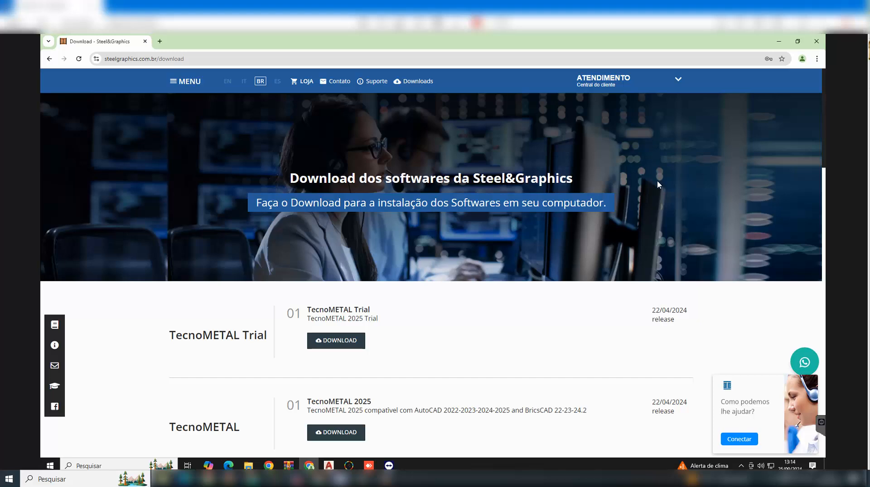
{"action": "scroll", "coordinate": [658, 184], "scroll_direction": "down", "scroll_amount": 2}
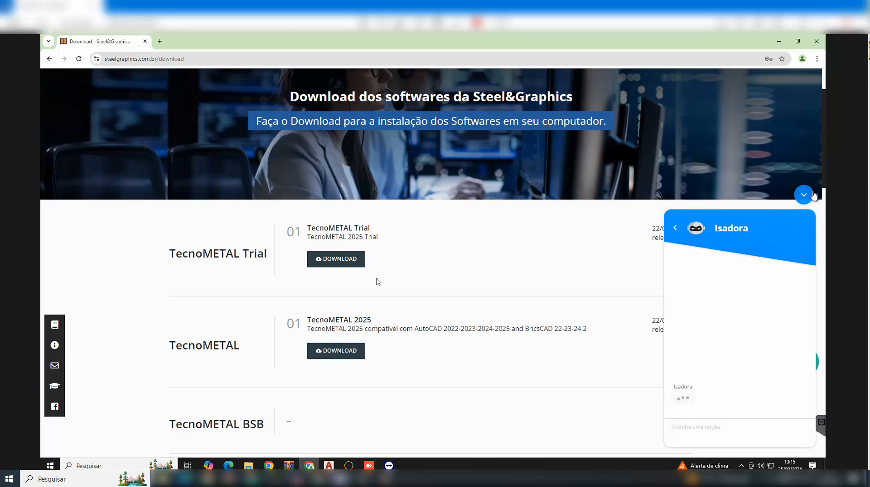
{"action": "left_click", "coordinate": [809, 195]}
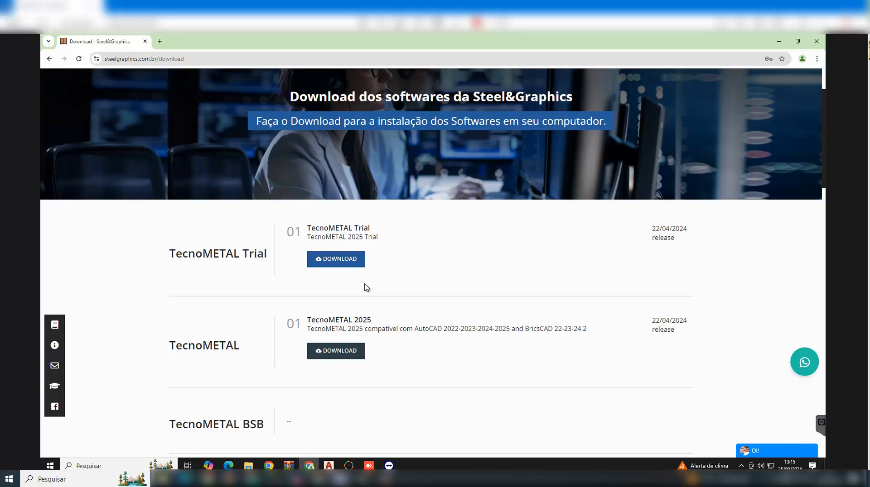
{"action": "left_click", "coordinate": [351, 354]}
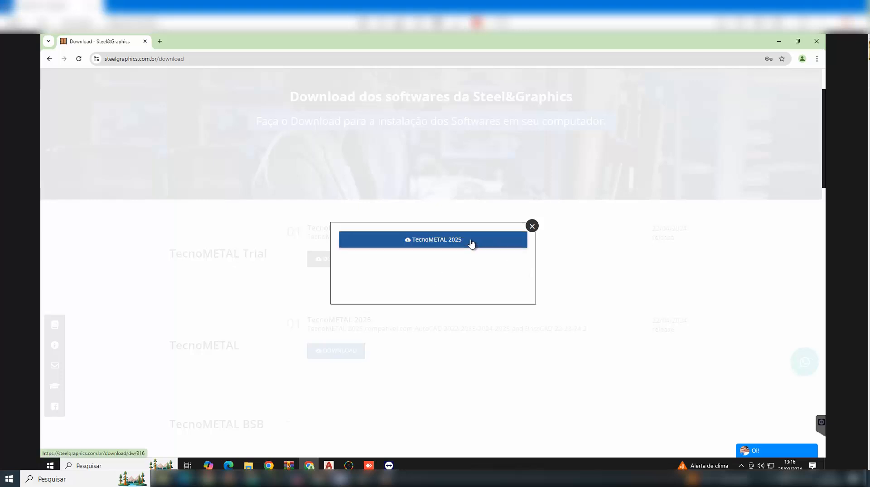
{"action": "left_click", "coordinate": [471, 244]}
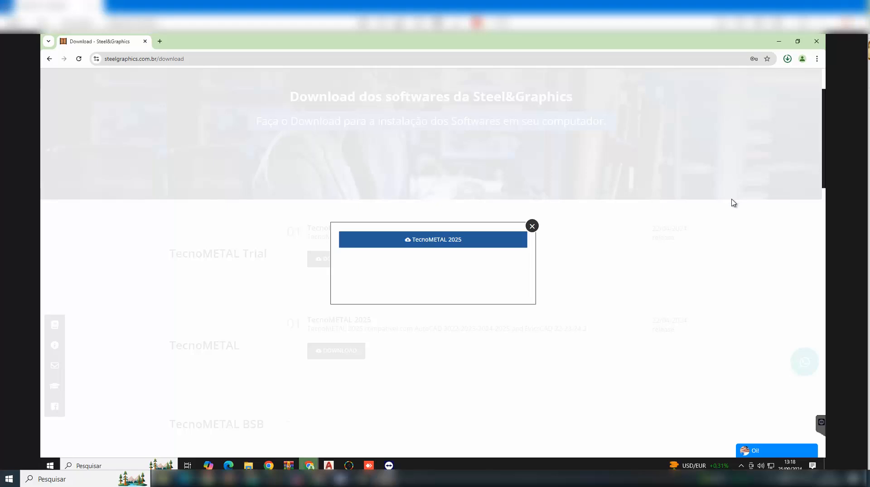
Check the download of TecnoMETAL 2025.exe and show the file in its folder.
{"action": "left_click", "coordinate": [788, 60]}
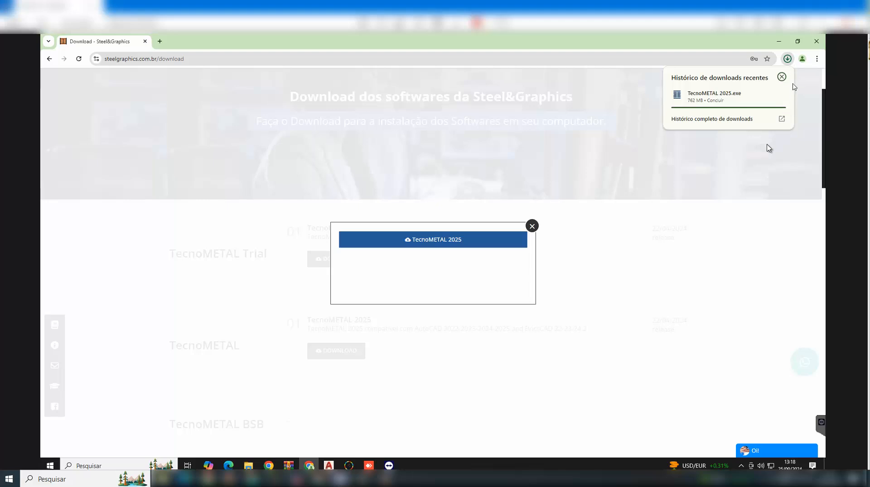
{"action": "mouse_move", "coordinate": [753, 93]}
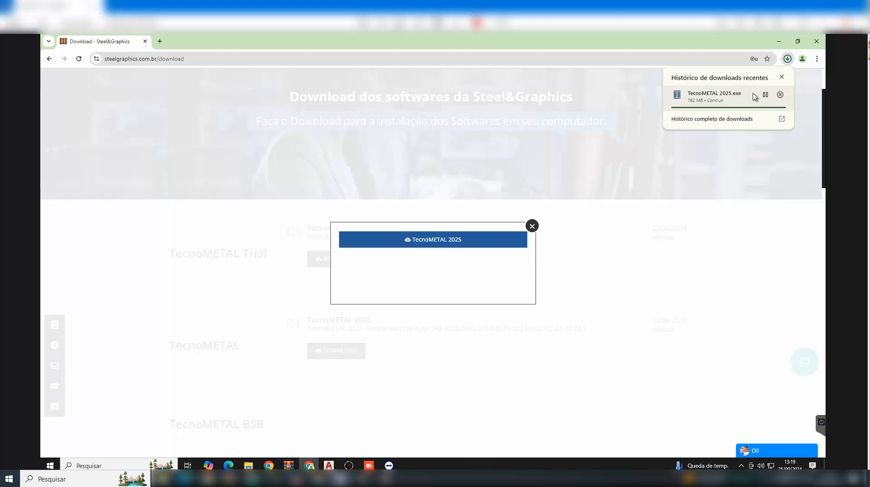
{"action": "left_click", "coordinate": [781, 77]}
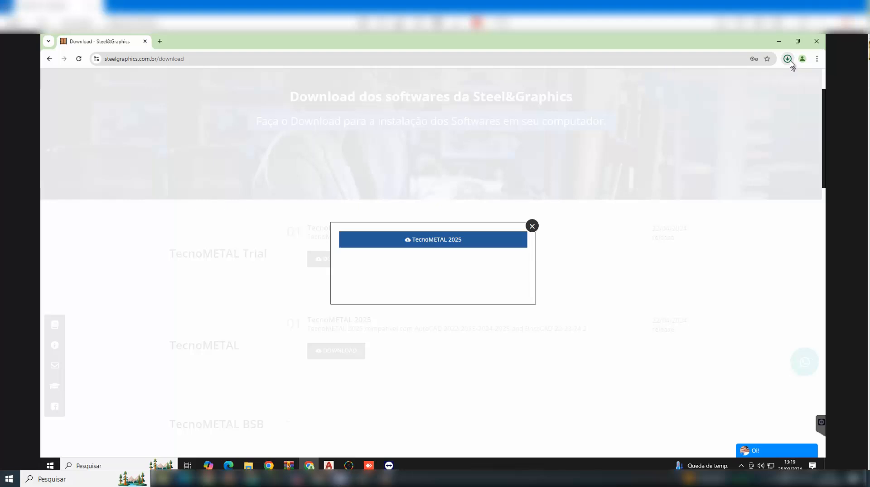
{"action": "left_click", "coordinate": [788, 59]}
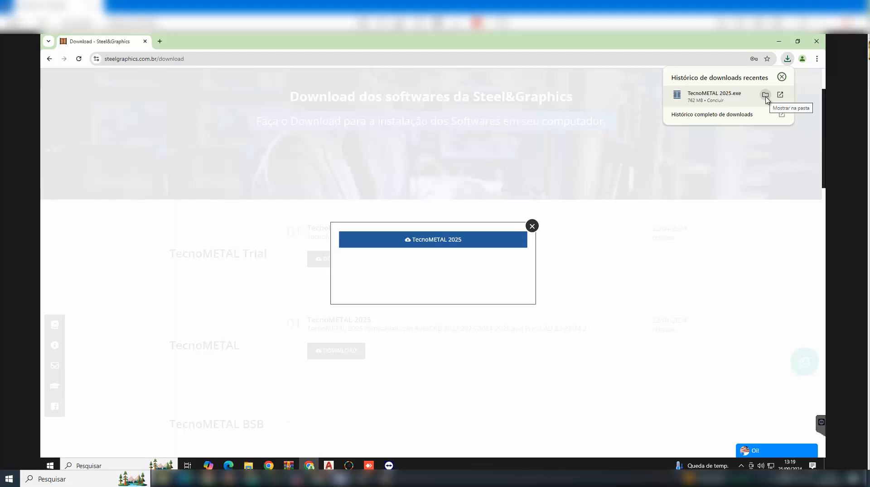
{"action": "left_click", "coordinate": [765, 96]}
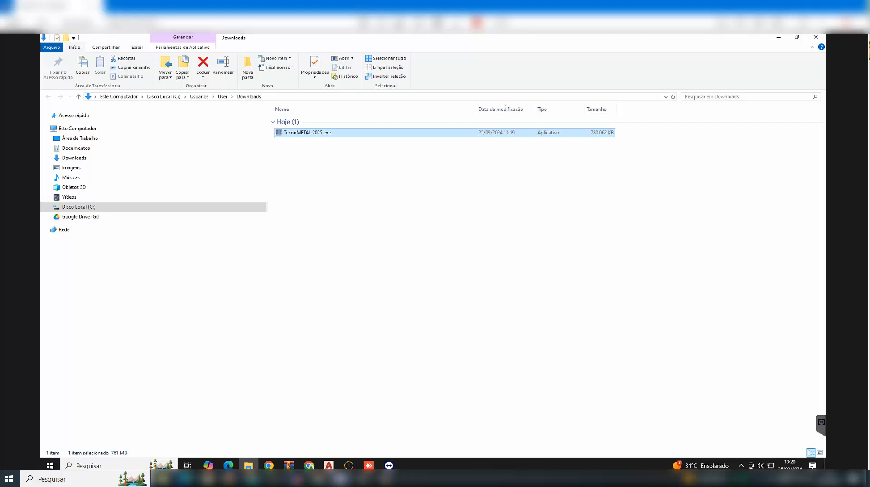
Run TecnoMETAL 2025.exe as administrator and allow it to run anyway despite the SmartScreen block.
{"action": "right_click", "coordinate": [324, 135]}
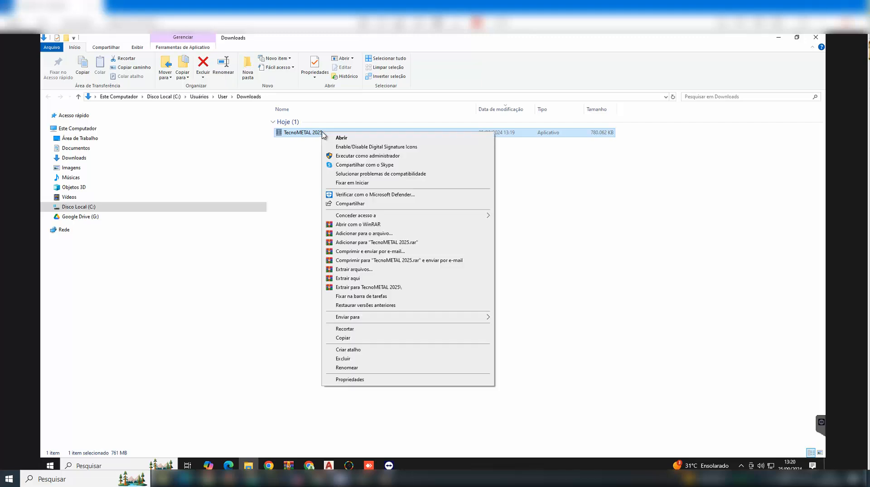
{"action": "left_click", "coordinate": [383, 157]}
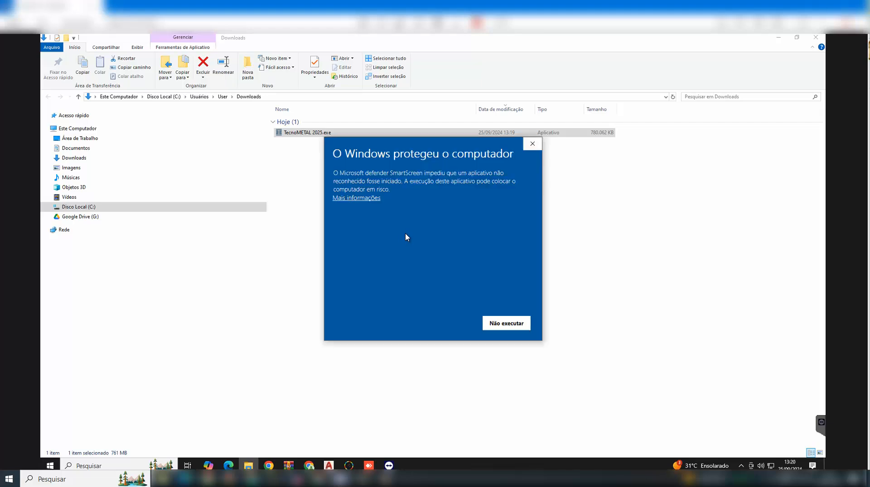
{"action": "left_click", "coordinate": [374, 198]}
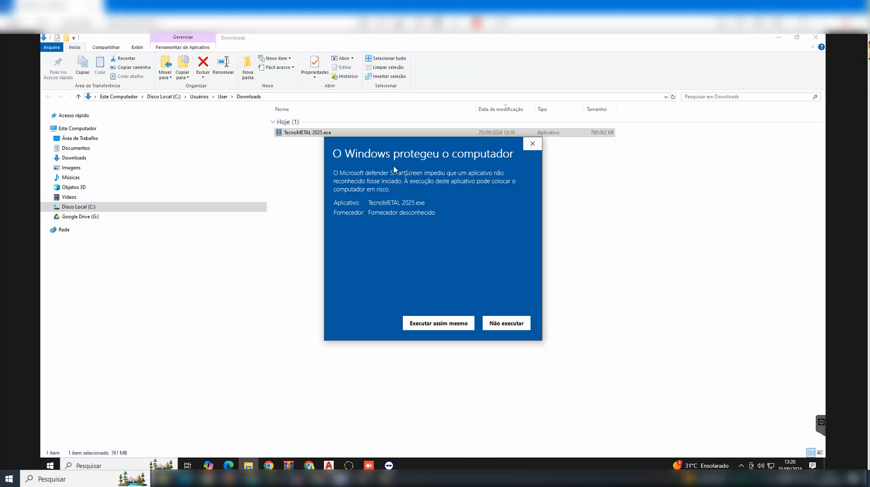
{"action": "left_click", "coordinate": [445, 326]}
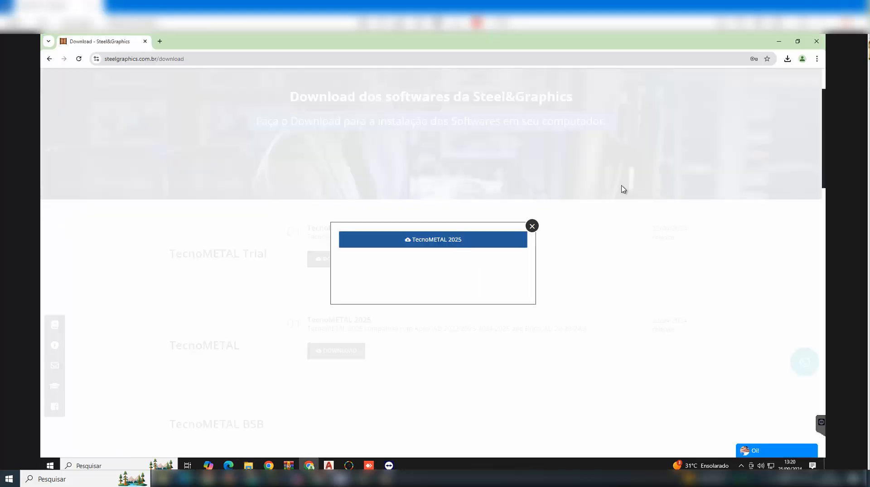
Close the TecnoMETAL 2025 download pop-up and the browser window.
{"action": "left_click", "coordinate": [532, 226]}
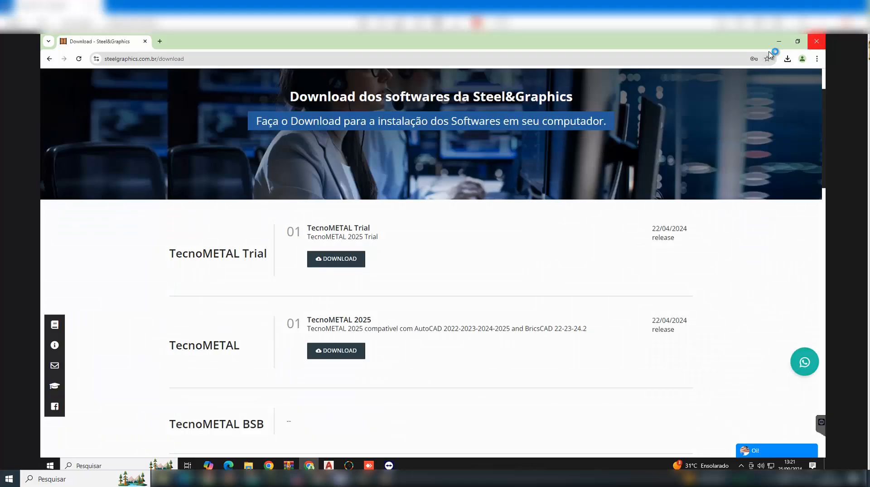
{"action": "left_click", "coordinate": [817, 42]}
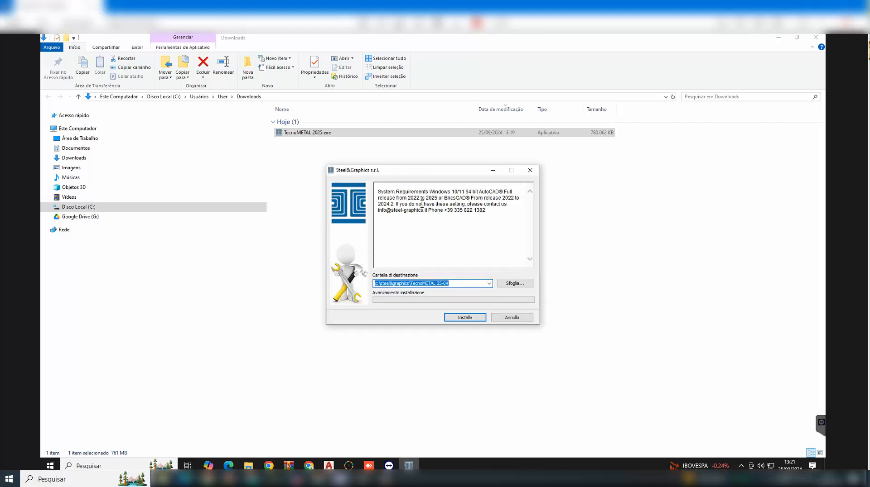
Extract the installer files to the destination folder c:\steel&graphics\TecnoMETAL 25-04.
{"action": "left_click", "coordinate": [383, 283]}
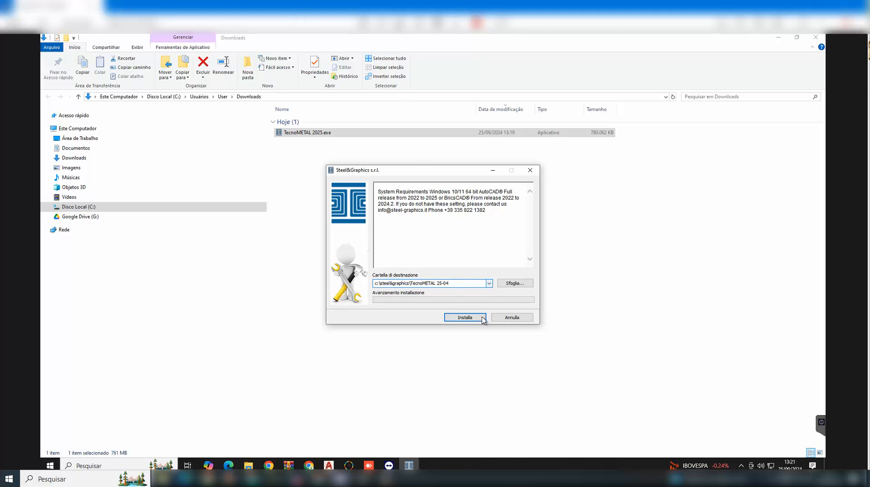
{"action": "left_click", "coordinate": [466, 318]}
{"action": "left_click", "coordinate": [465, 318]}
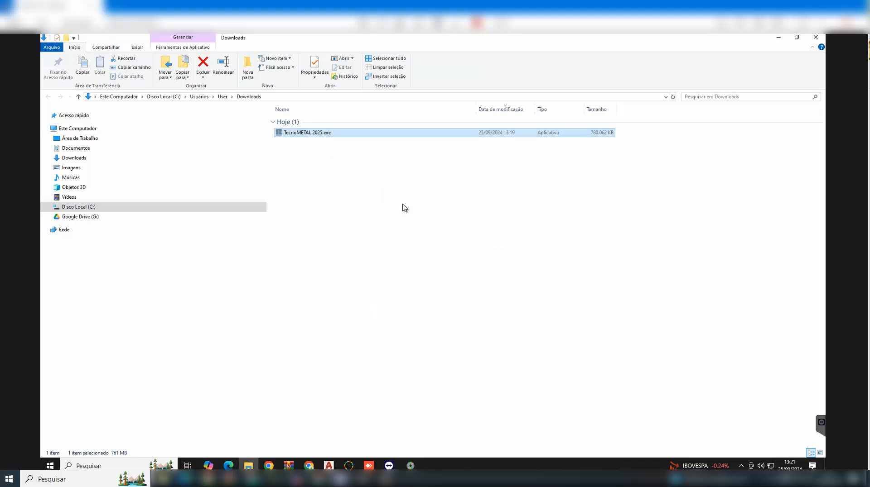
Check the extracted installer files in C:\steel&graphics\TecnoMETAL 25-04, minimise the folder window and reposition the Steel&Graphics Setup window.
{"action": "left_click", "coordinate": [412, 214]}
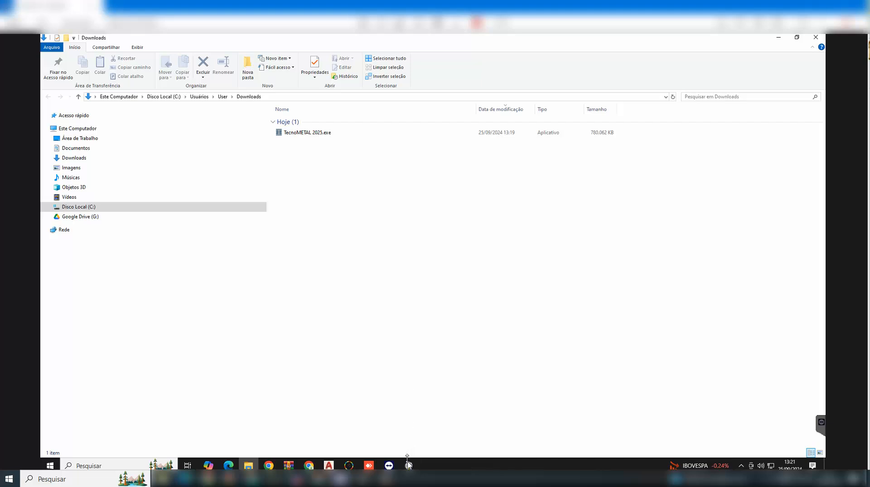
{"action": "left_click", "coordinate": [88, 207]}
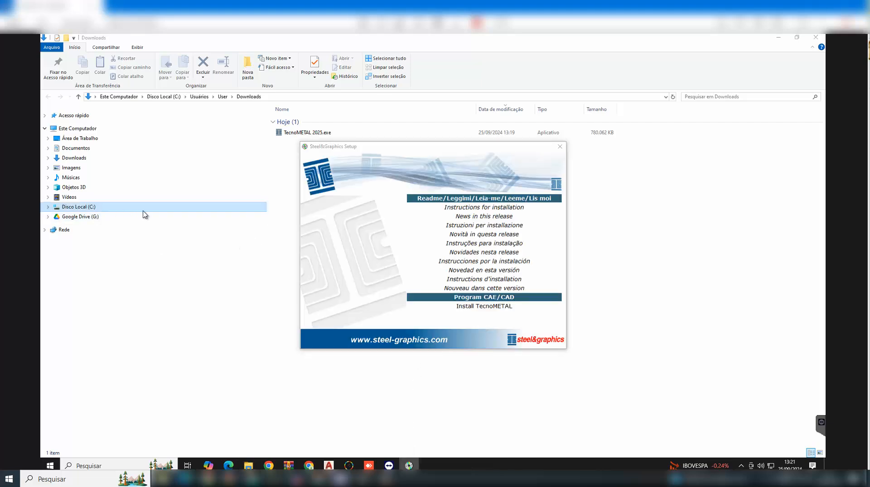
{"action": "double_click", "coordinate": [297, 190]}
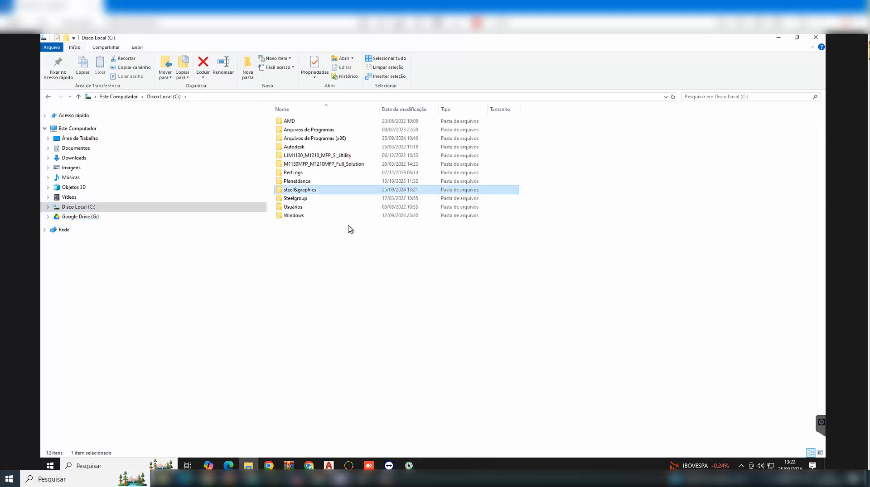
{"action": "double_click", "coordinate": [317, 122]}
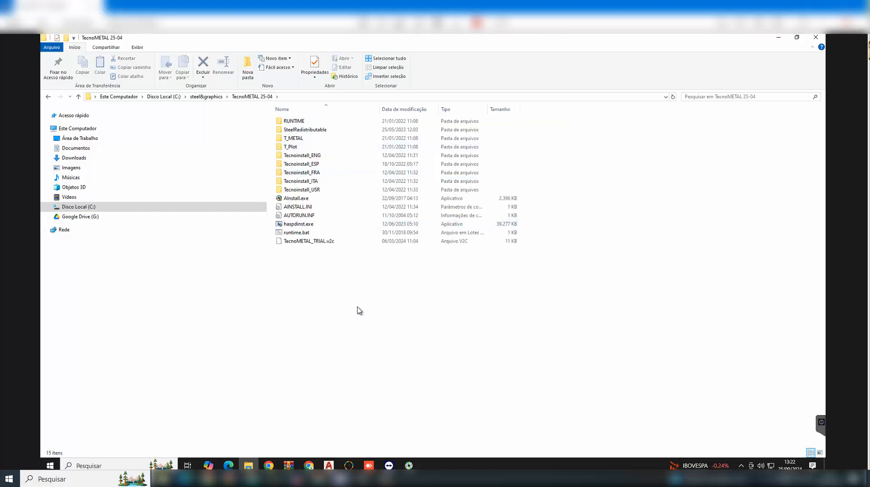
{"action": "left_click", "coordinate": [780, 37]}
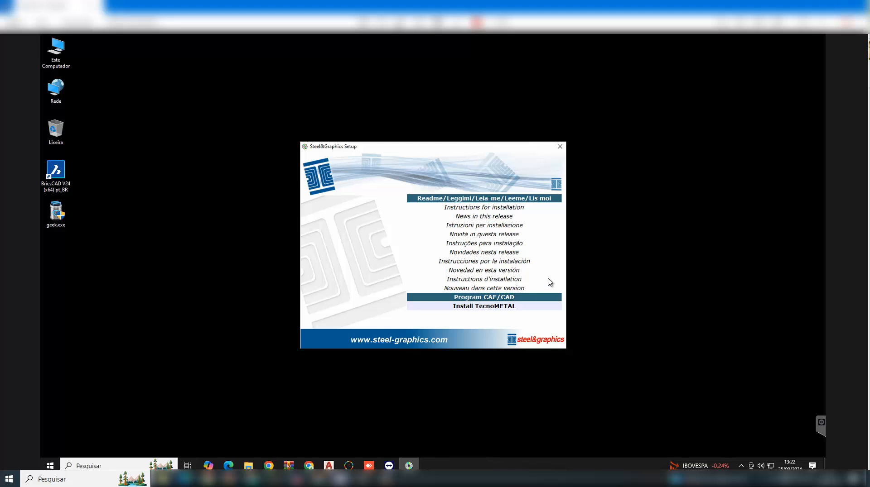
{"action": "left_click_drag", "start_coordinate": [476, 154], "coordinate": [458, 132]}
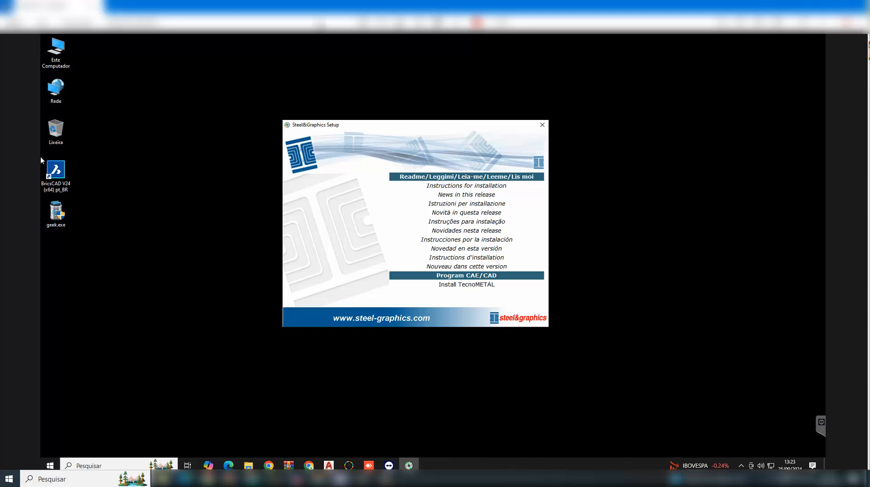
Consult the Portuguese installation manual's topics on installing TecnoMETAL, Trial and CLOUD licence activation, and close the manual.
{"action": "left_click", "coordinate": [499, 222]}
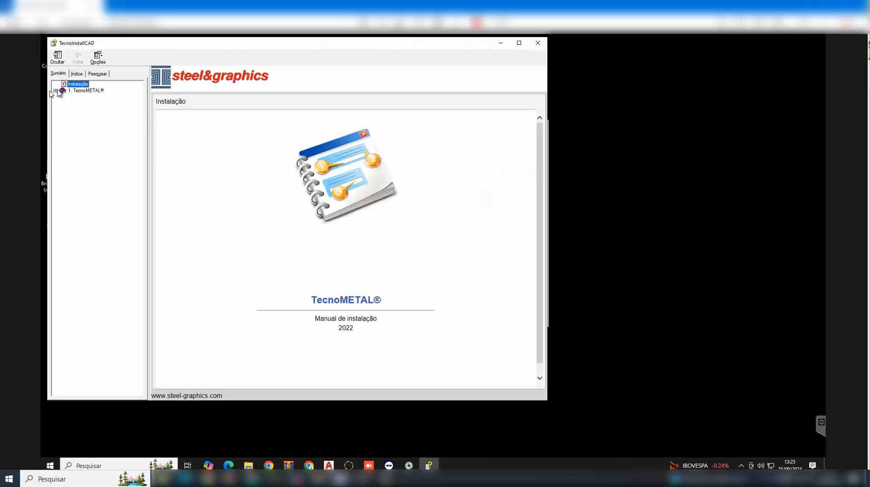
{"action": "left_click", "coordinate": [55, 91]}
{"action": "left_click", "coordinate": [63, 96]}
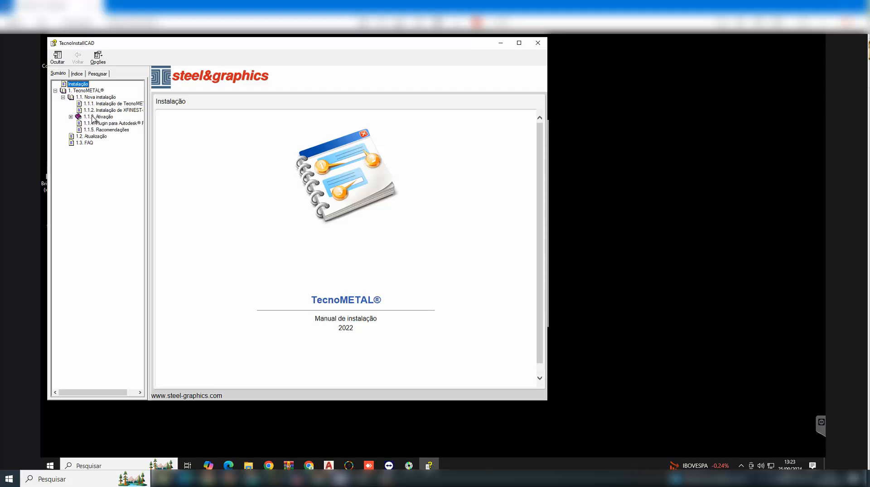
{"action": "left_click", "coordinate": [93, 117]}
{"action": "left_click", "coordinate": [113, 104]}
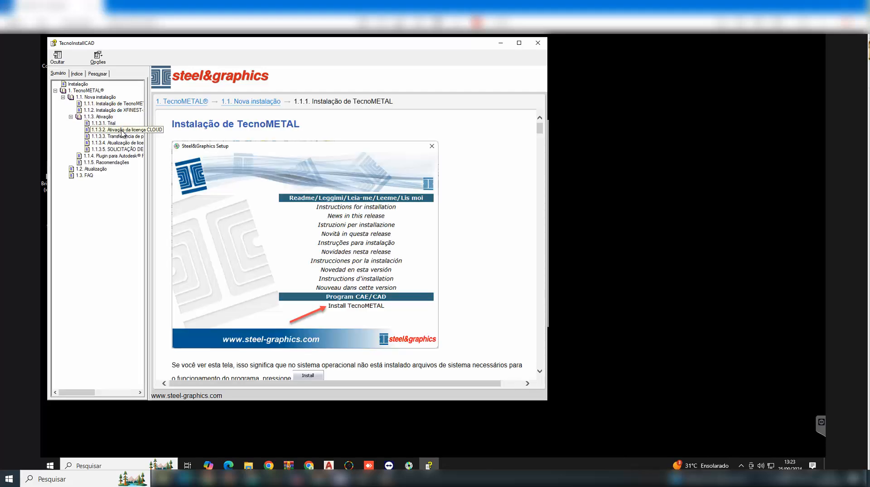
{"action": "left_click", "coordinate": [121, 131]}
{"action": "left_click", "coordinate": [111, 124]}
{"action": "left_click", "coordinate": [118, 130]}
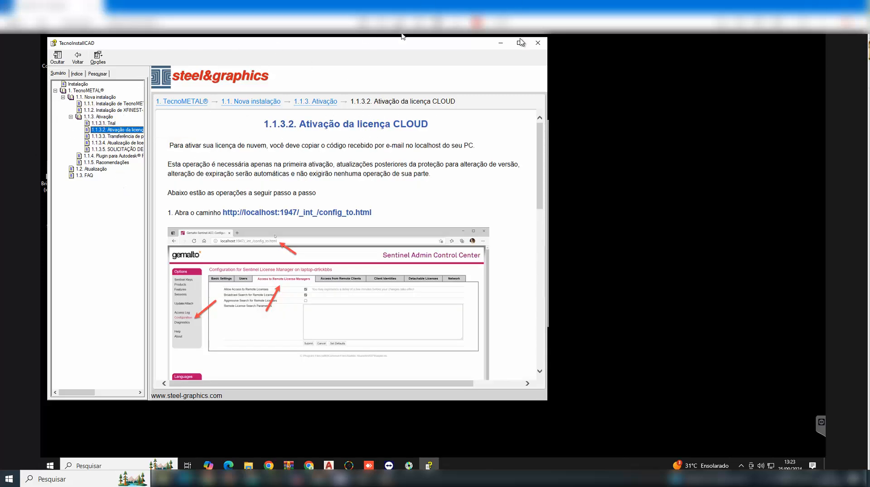
{"action": "left_click", "coordinate": [537, 44]}
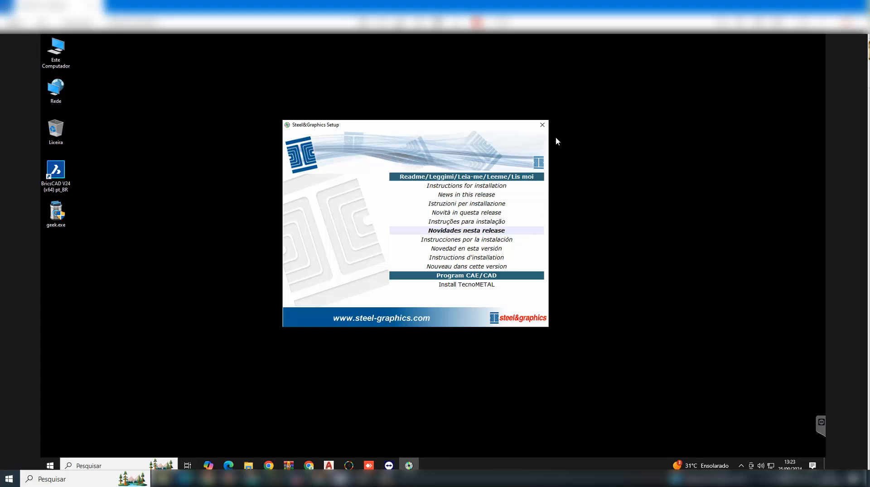
Start the TecnoMETAL installation and move the redistributable library wizard aside.
{"action": "left_click", "coordinate": [468, 286]}
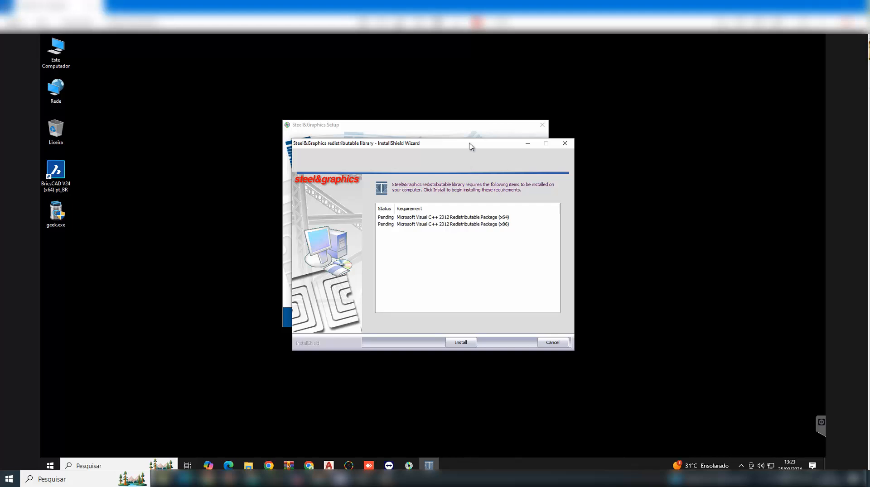
{"action": "left_click_drag", "start_coordinate": [502, 155], "coordinate": [666, 122]}
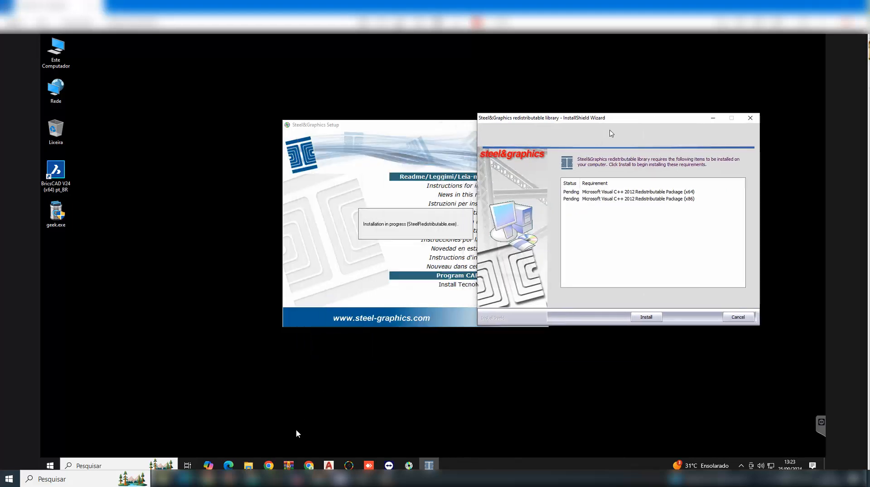
Examine the contents of the SteelRedistributable, T_METAL and T_Plot folders in TecnoMETAL 25-04, and minimise the folder window.
{"action": "left_click", "coordinate": [249, 466]}
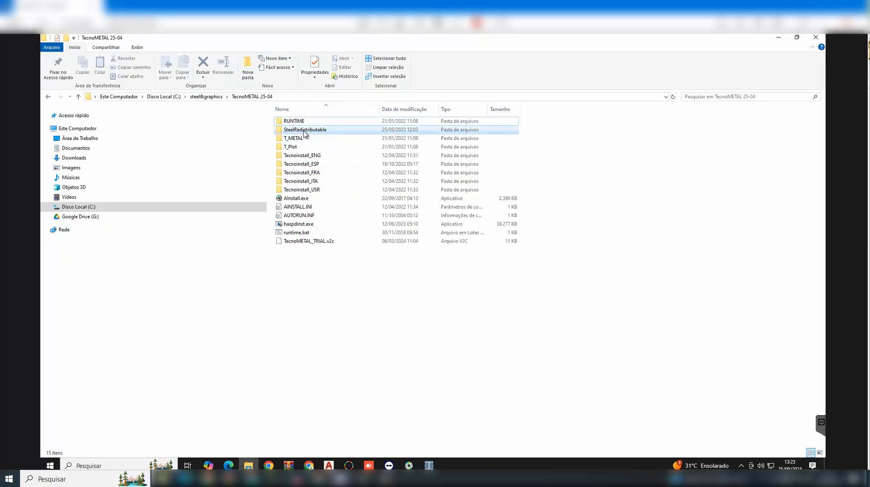
{"action": "left_click", "coordinate": [302, 132]}
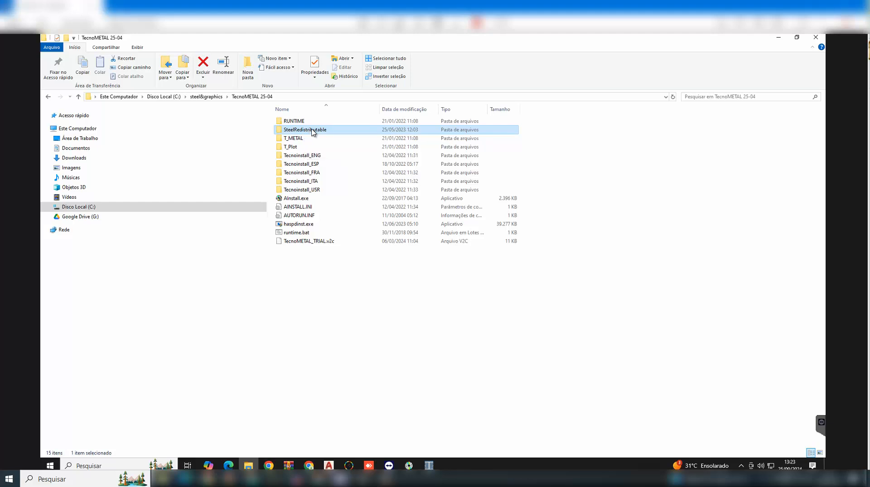
{"action": "double_click", "coordinate": [311, 131]}
{"action": "left_click", "coordinate": [262, 97]}
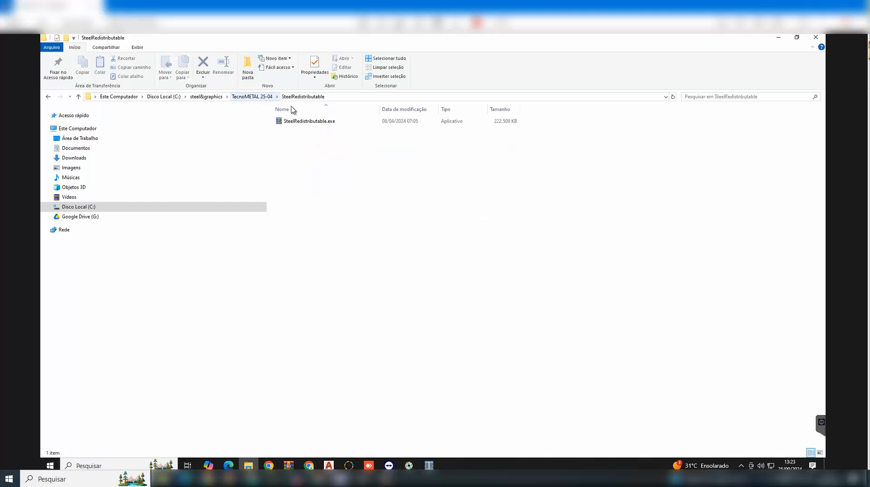
{"action": "double_click", "coordinate": [303, 138]}
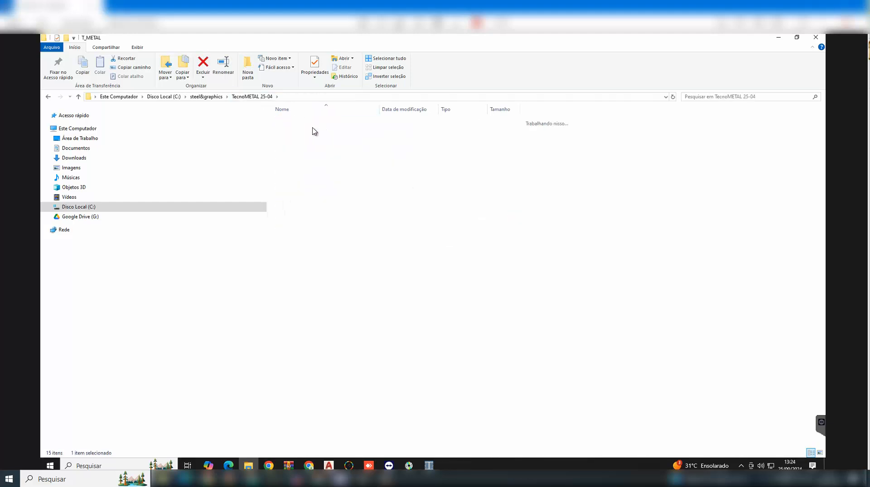
{"action": "left_click", "coordinate": [259, 97]}
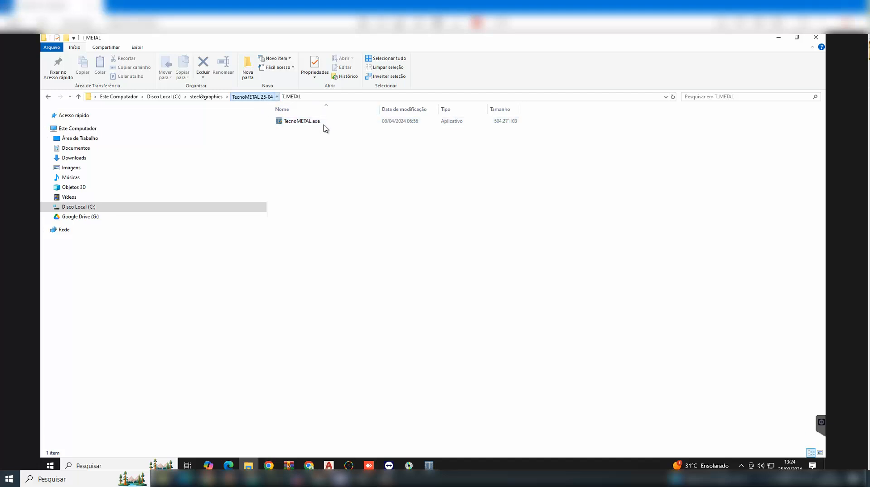
{"action": "double_click", "coordinate": [299, 148]}
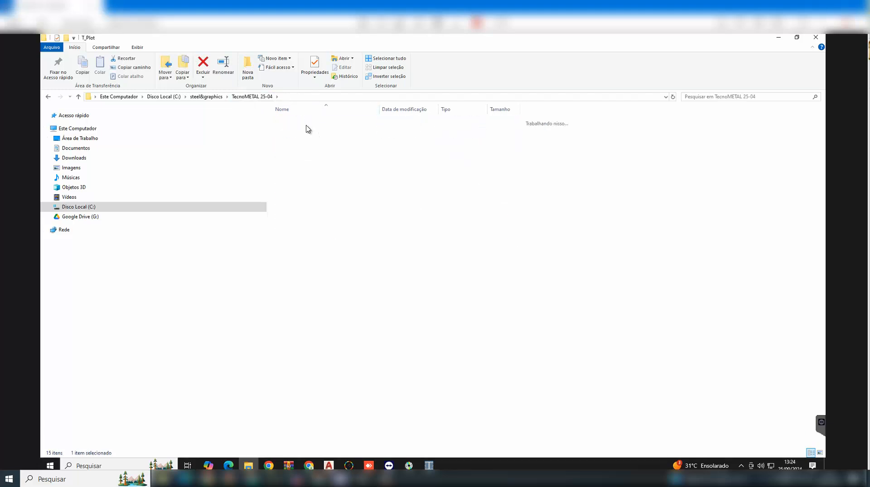
{"action": "left_click", "coordinate": [268, 97]}
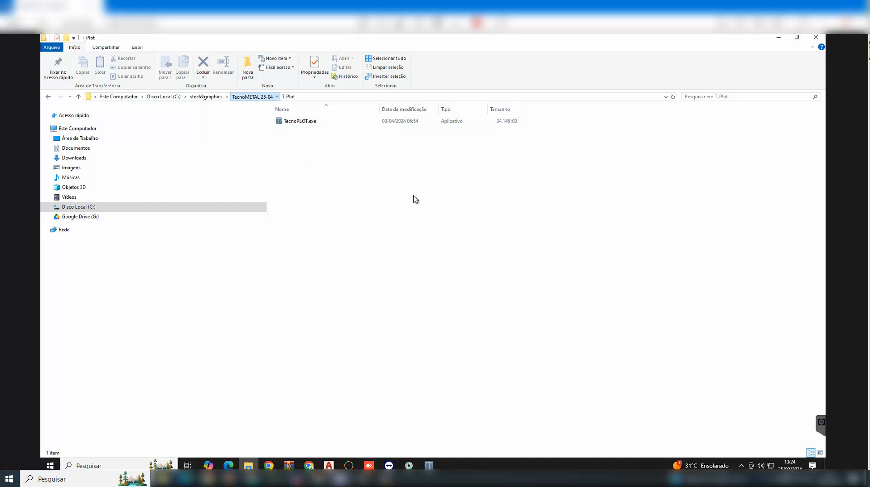
{"action": "left_click", "coordinate": [778, 39]}
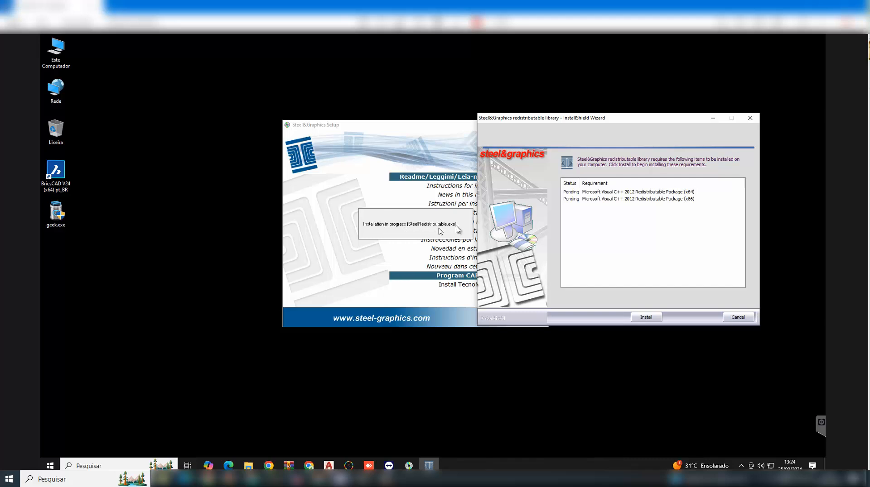
Run the installation of the Microsoft Visual C++ 2012 x64 and x86 prerequisites and choose to continue despite the failure prompts.
{"action": "left_click", "coordinate": [648, 317]}
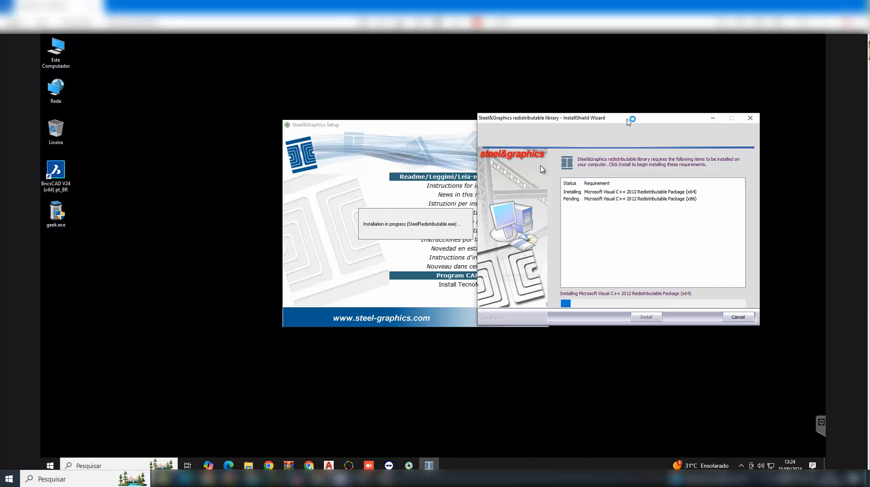
{"action": "left_click", "coordinate": [471, 278]}
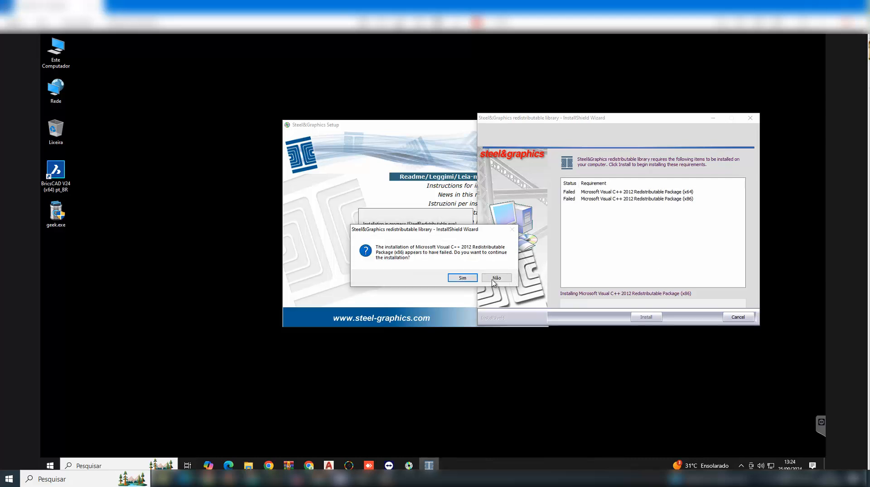
{"action": "left_click", "coordinate": [463, 278]}
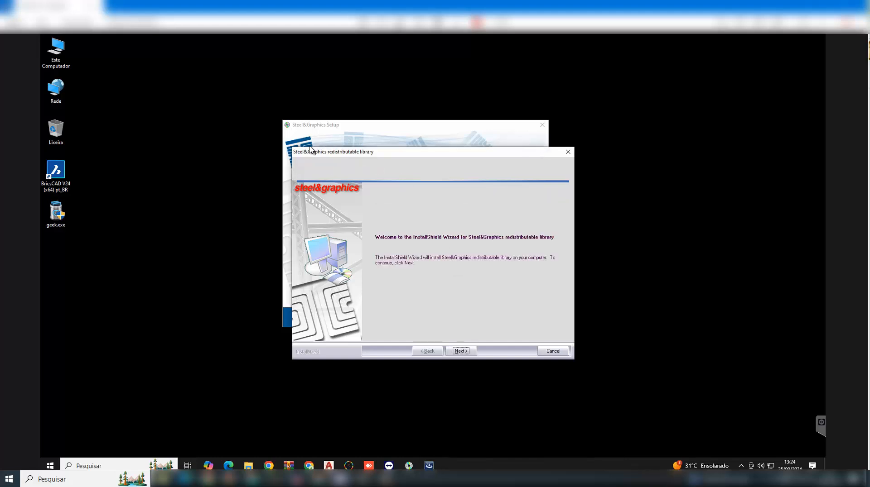
Install the Steel&Graphics redistributable library with the Complete setup type and finish its wizard.
{"action": "left_click", "coordinate": [466, 353]}
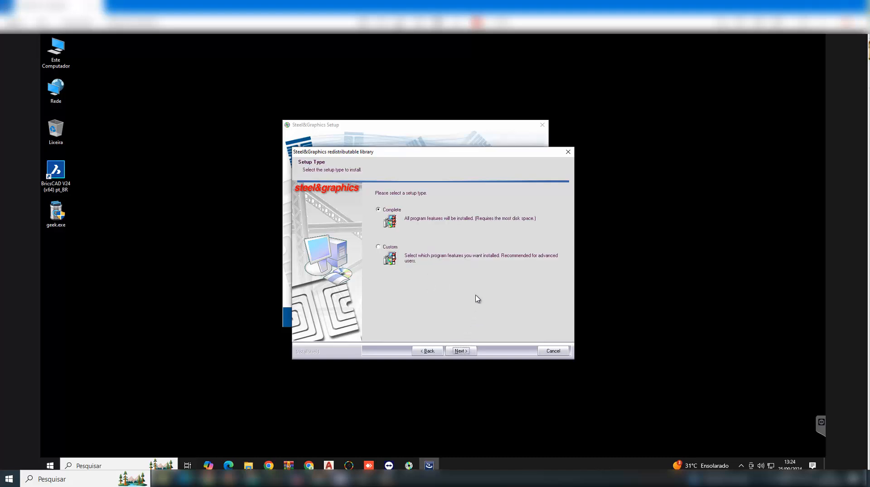
{"action": "key", "text": "Return"}
{"action": "left_click", "coordinate": [461, 351]}
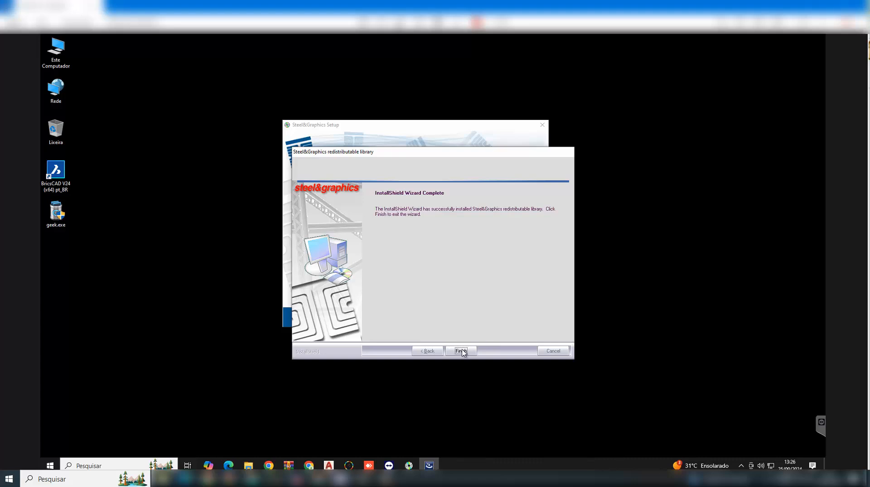
{"action": "left_click", "coordinate": [461, 352]}
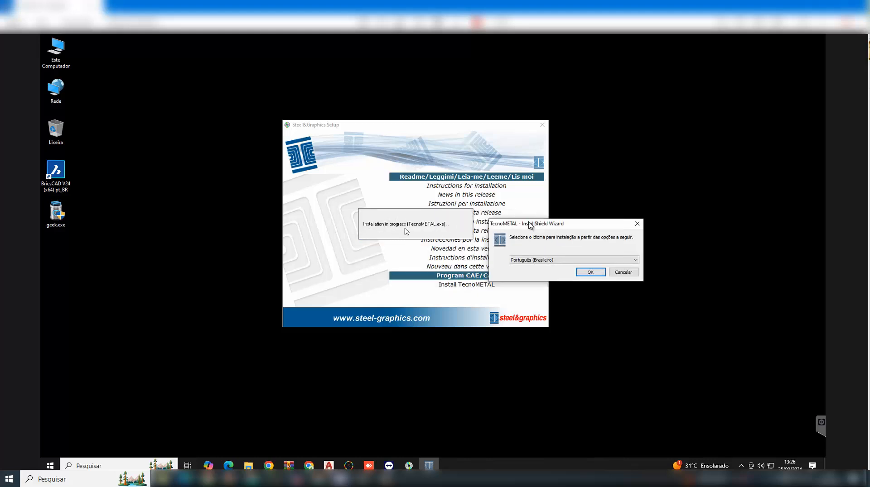
Use Português (Brasileiro) as the TecnoMETAL installation language and accept the licence agreement.
{"action": "left_click", "coordinate": [590, 272]}
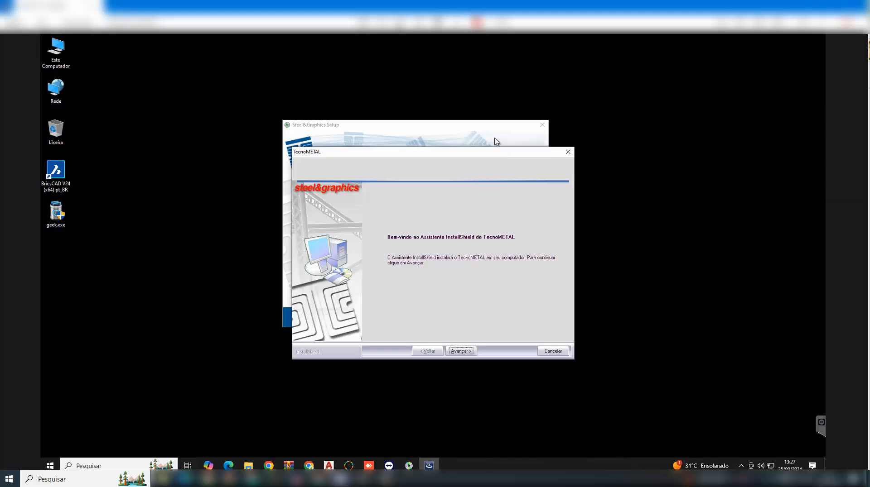
{"action": "left_click", "coordinate": [459, 352]}
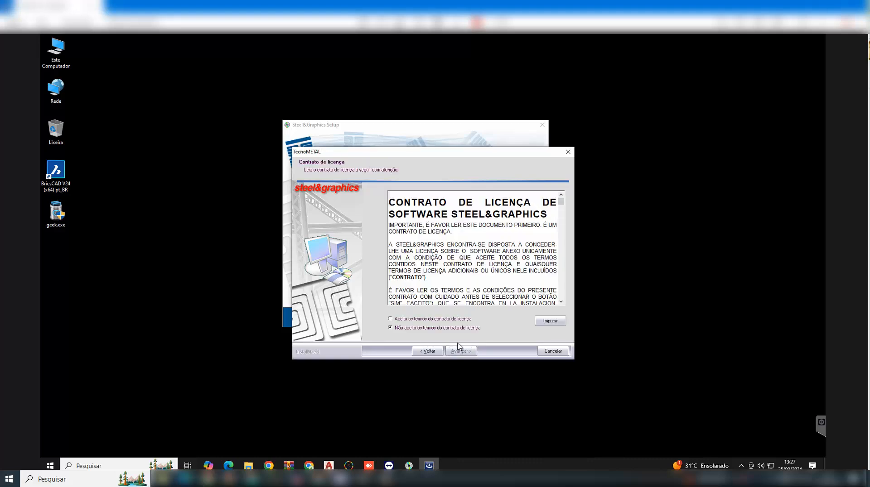
{"action": "left_click", "coordinate": [441, 320]}
{"action": "left_click", "coordinate": [461, 351]}
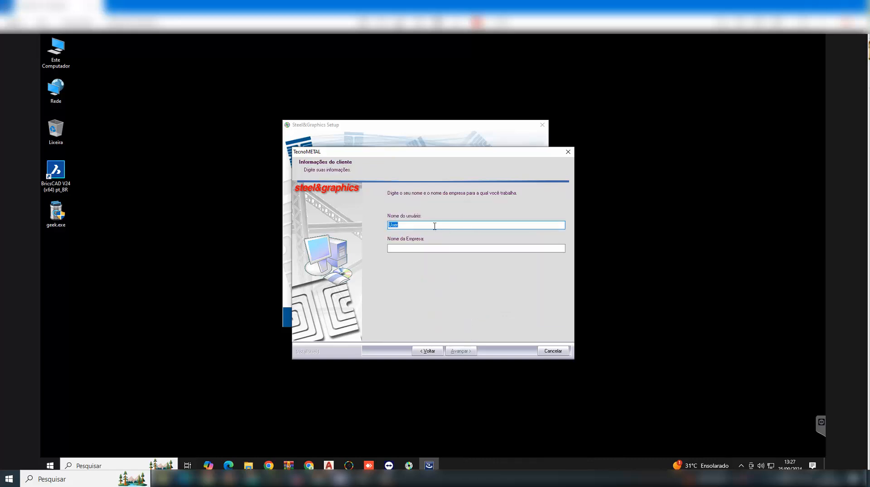
Enter LotusB as the company name and Técnico-02 as the user name, and continue to the destination folder page.
{"action": "left_click", "coordinate": [425, 247]}
{"action": "type", "text": "LotusB"}
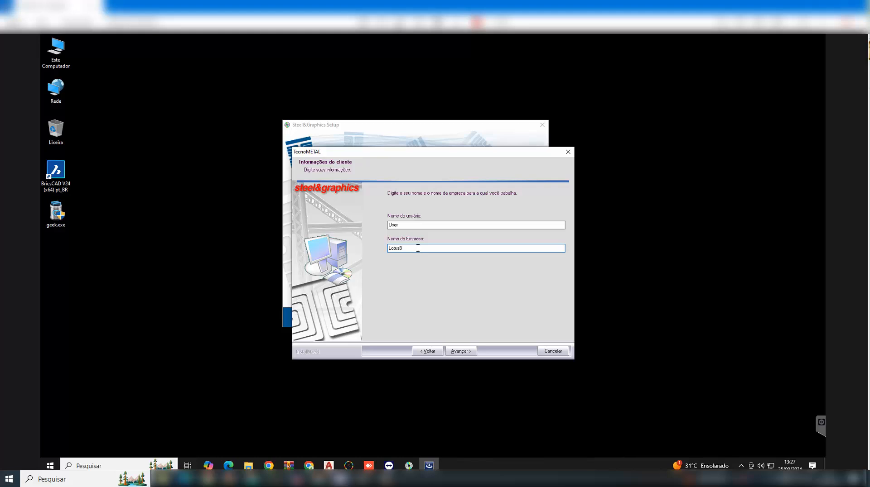
{"action": "left_click", "coordinate": [406, 226]}
{"action": "left_click_drag", "start_coordinate": [401, 225], "coordinate": [384, 227]}
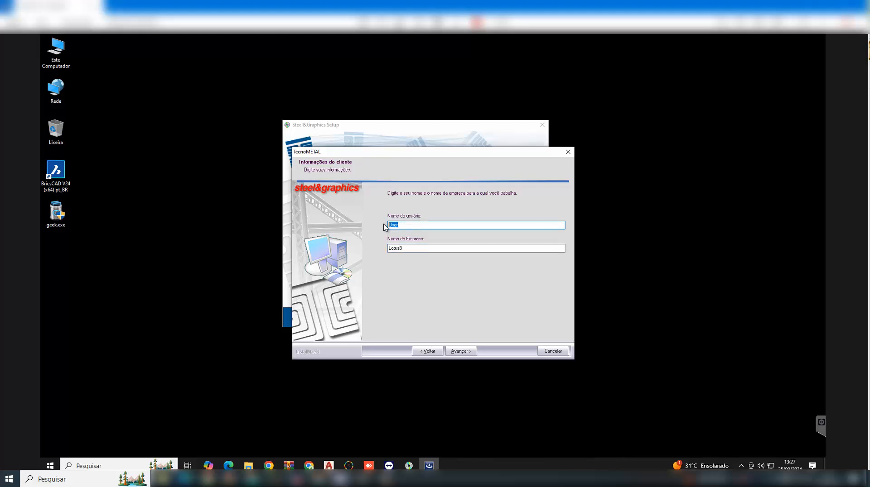
{"action": "type", "text": "Técnico-02"}
{"action": "left_click", "coordinate": [459, 351]}
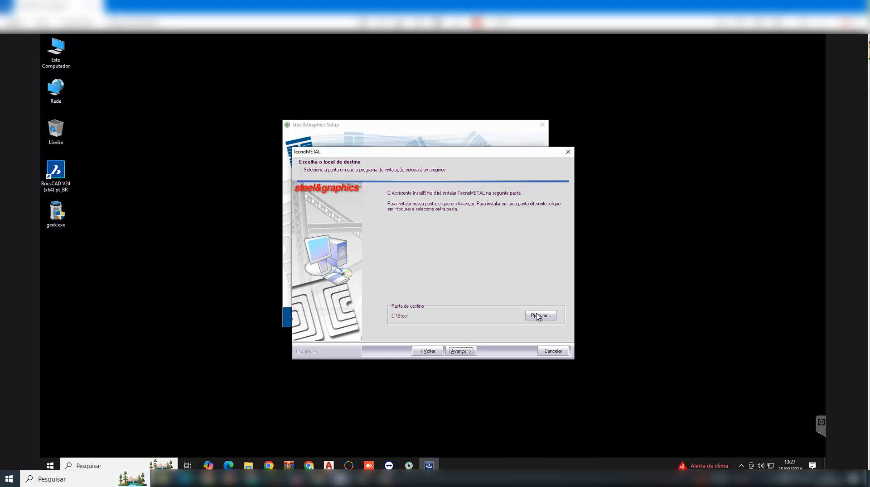
{"action": "left_click_drag", "start_coordinate": [493, 154], "coordinate": [537, 104]}
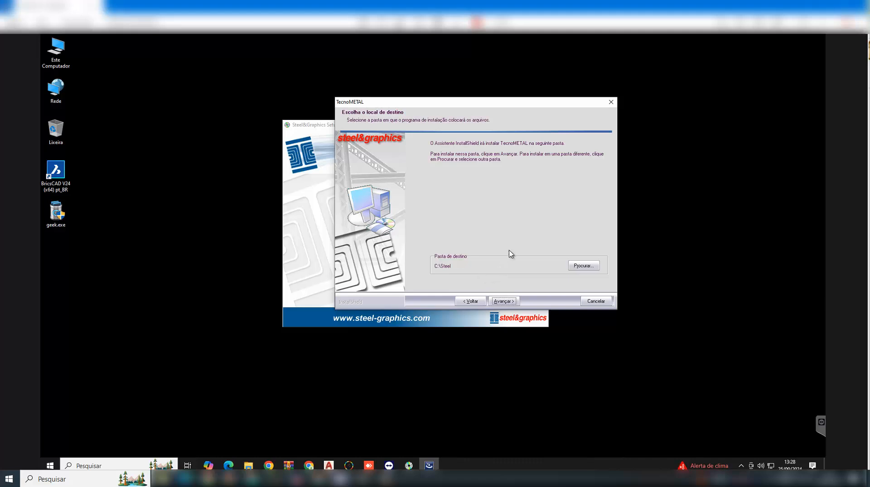
{"action": "left_click_drag", "start_coordinate": [493, 105], "coordinate": [481, 130]}
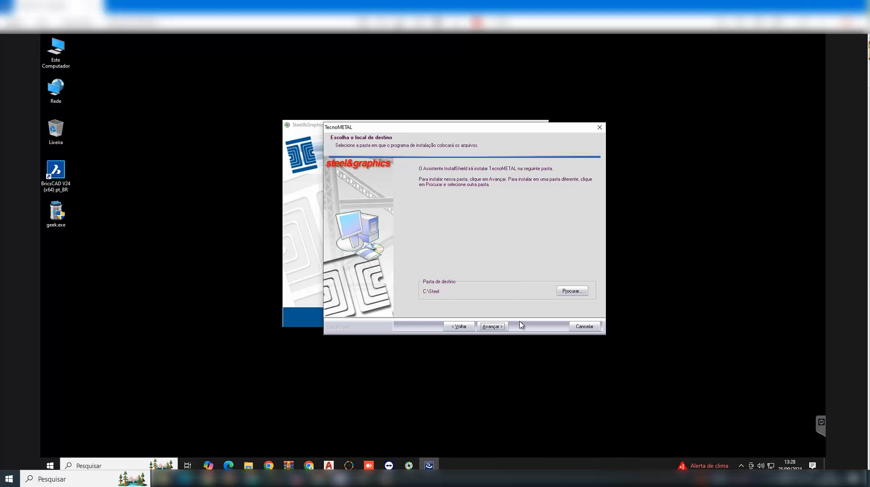
Accept C:\Steel as the TecnoMETAL destination folder and choose BricsCAD V24 pt_BR under Program Files\Bricsys as the CAD directory.
{"action": "left_click", "coordinate": [492, 327]}
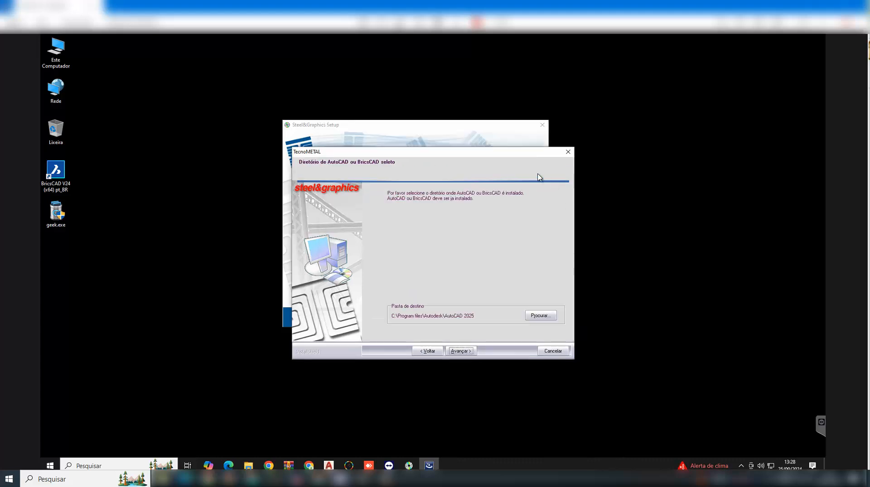
{"action": "left_click_drag", "start_coordinate": [520, 153], "coordinate": [621, 129]}
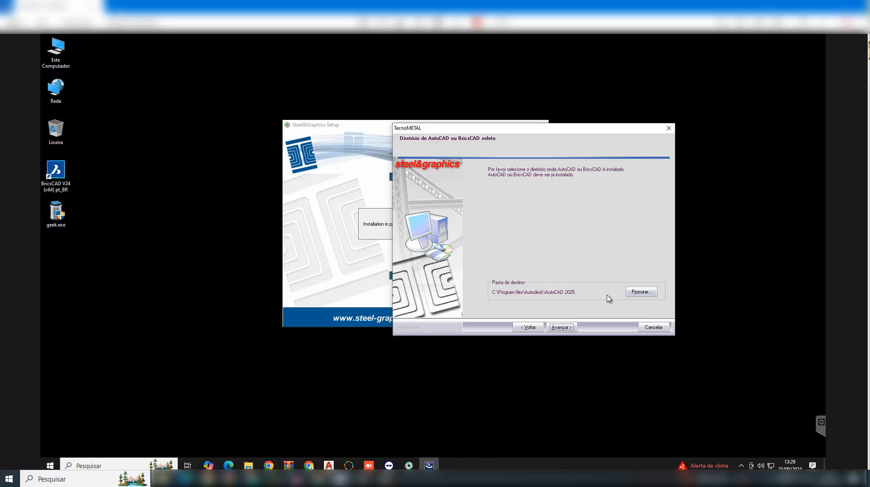
{"action": "left_click", "coordinate": [639, 292]}
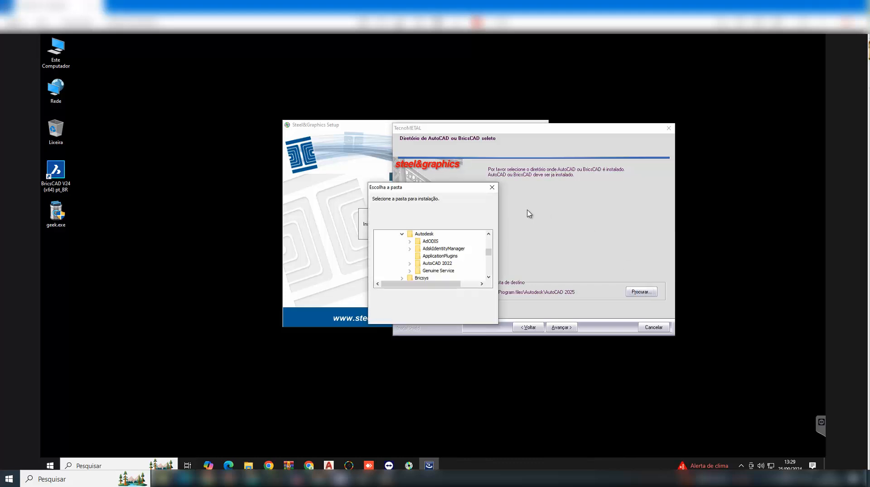
{"action": "left_click", "coordinate": [402, 235]}
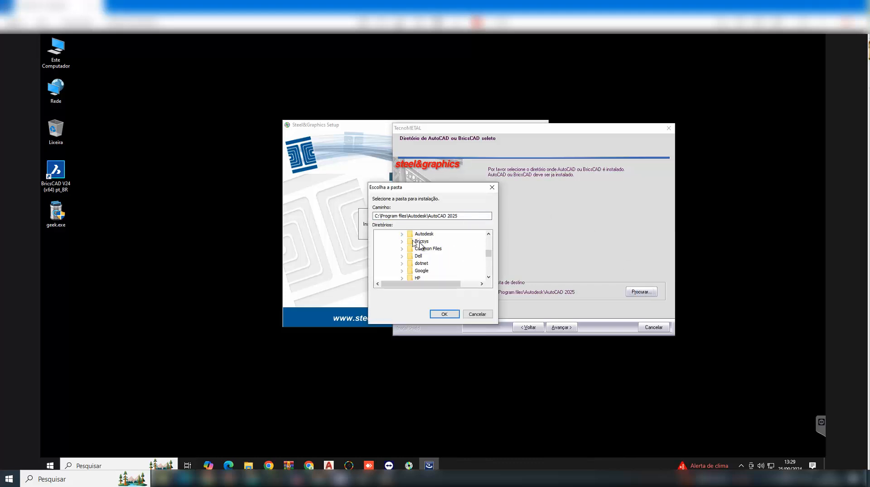
{"action": "left_click", "coordinate": [420, 241]}
{"action": "left_click", "coordinate": [402, 242]}
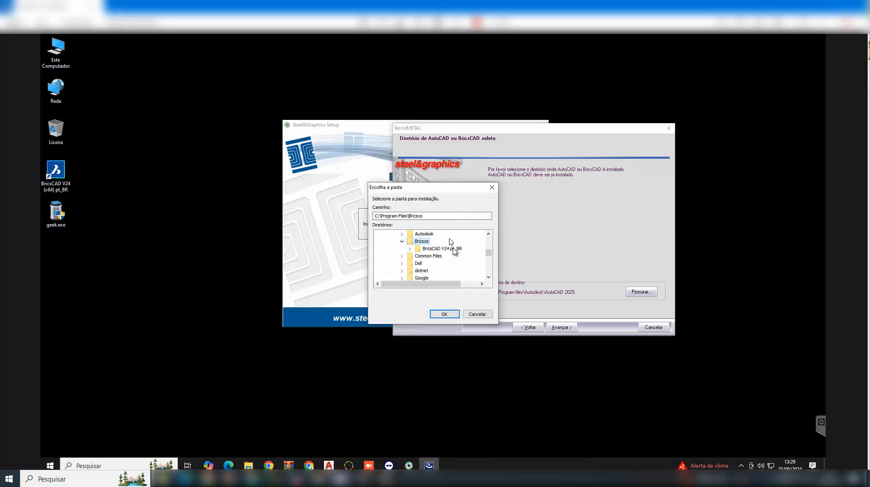
{"action": "left_click", "coordinate": [446, 249]}
{"action": "left_click", "coordinate": [452, 315]}
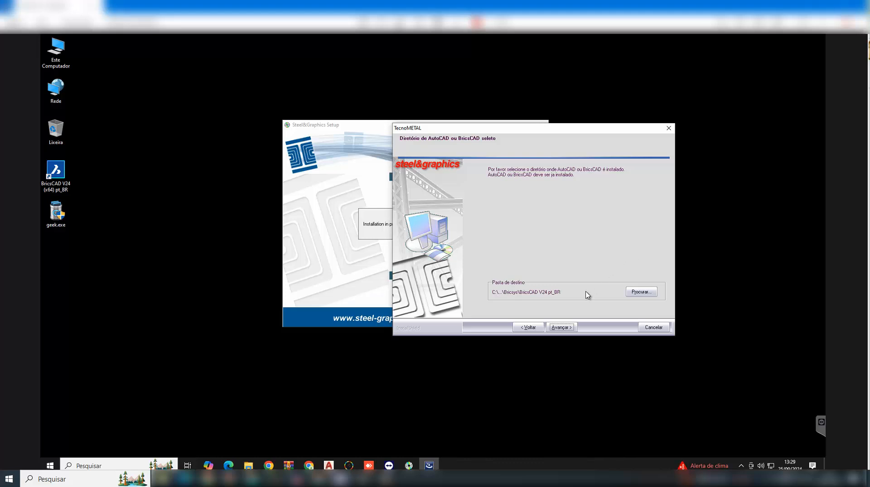
Change the CAD directory to AutoCAD 2022 under Program Files\Autodesk.
{"action": "left_click", "coordinate": [639, 292]}
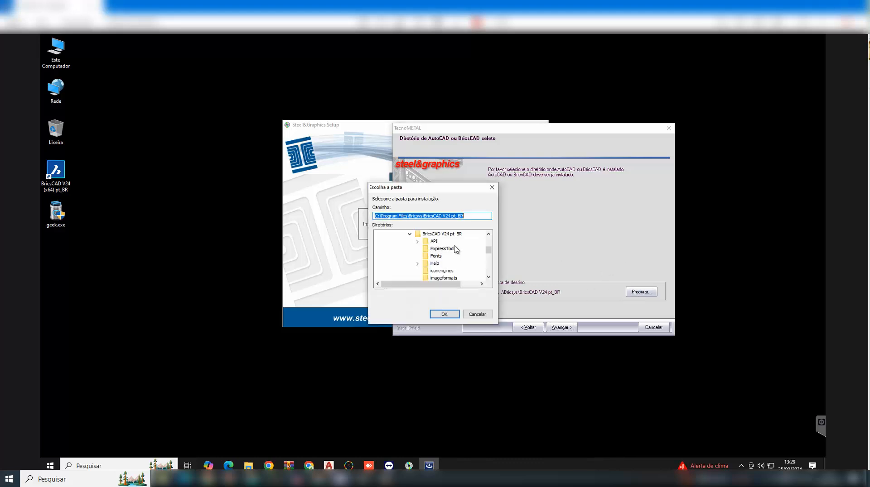
{"action": "left_click", "coordinate": [409, 234]}
{"action": "scroll", "coordinate": [437, 248], "scroll_direction": "up", "scroll_amount": 1}
{"action": "left_click", "coordinate": [425, 241]}
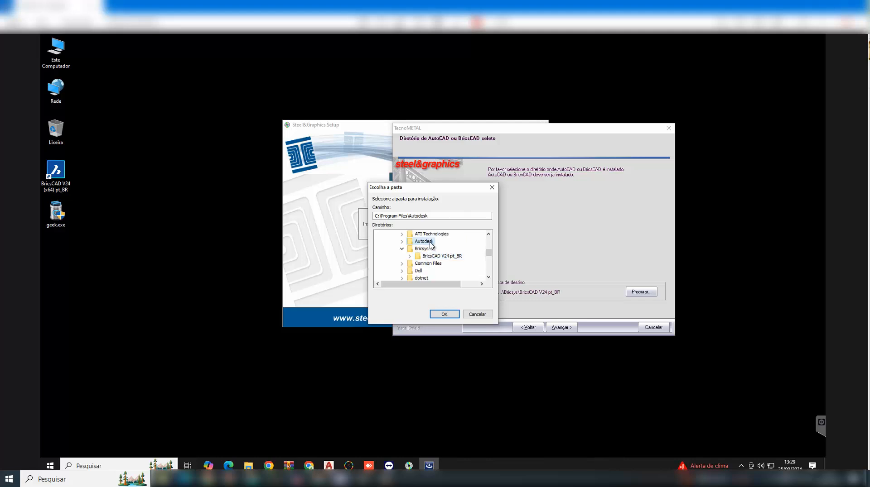
{"action": "left_click", "coordinate": [402, 242]}
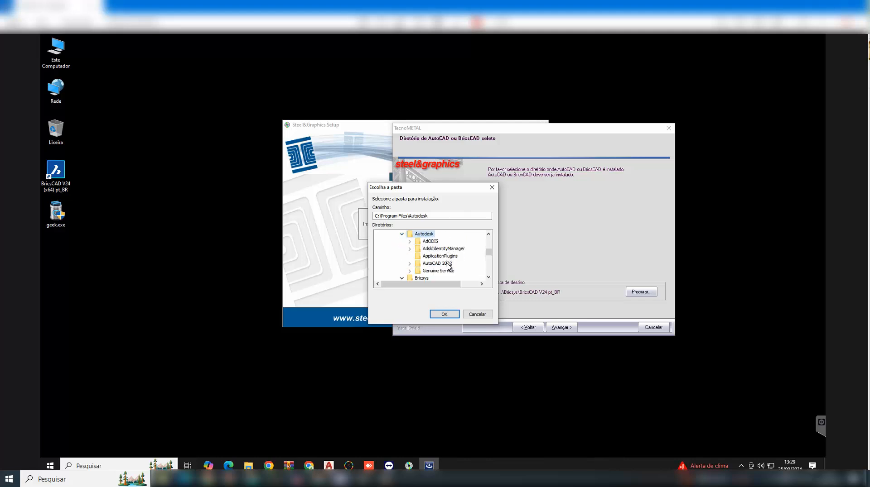
{"action": "left_click", "coordinate": [437, 264]}
{"action": "left_click", "coordinate": [444, 315]}
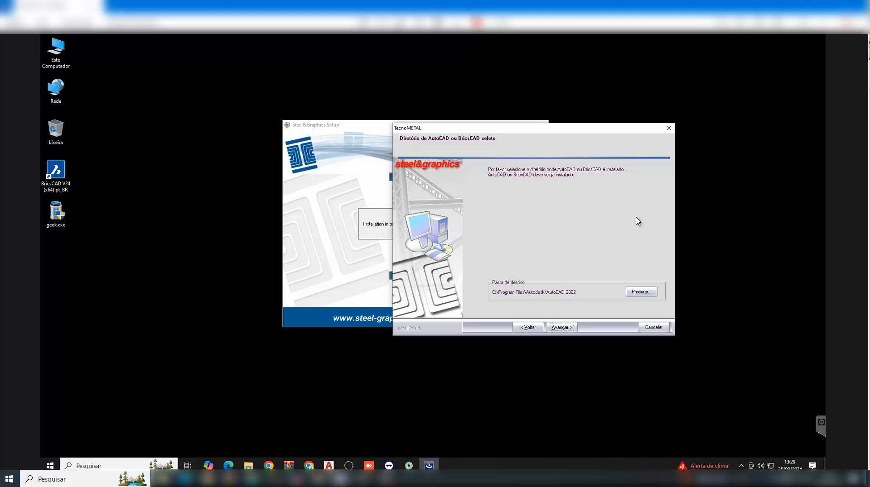
Set the CAD directory back to BricsCAD V24 pt_BR under Program Files\Bricsys and continue to the setup type page.
{"action": "left_click", "coordinate": [641, 292]}
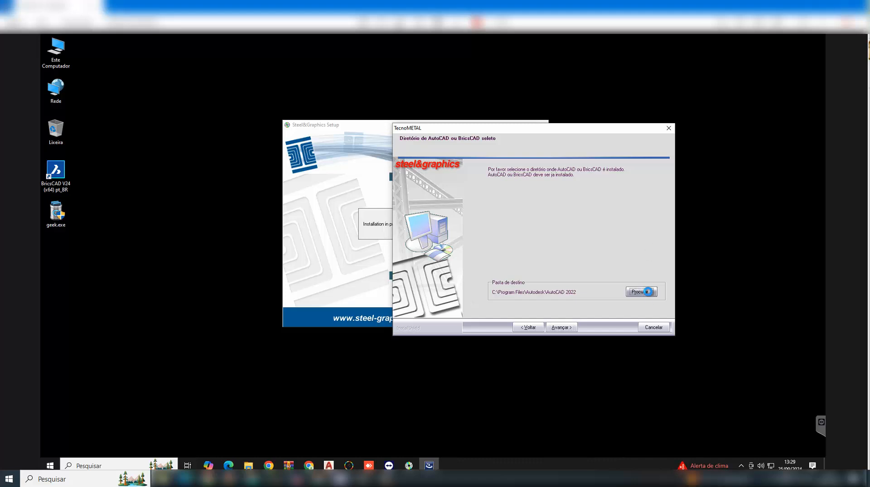
{"action": "left_click", "coordinate": [409, 235]}
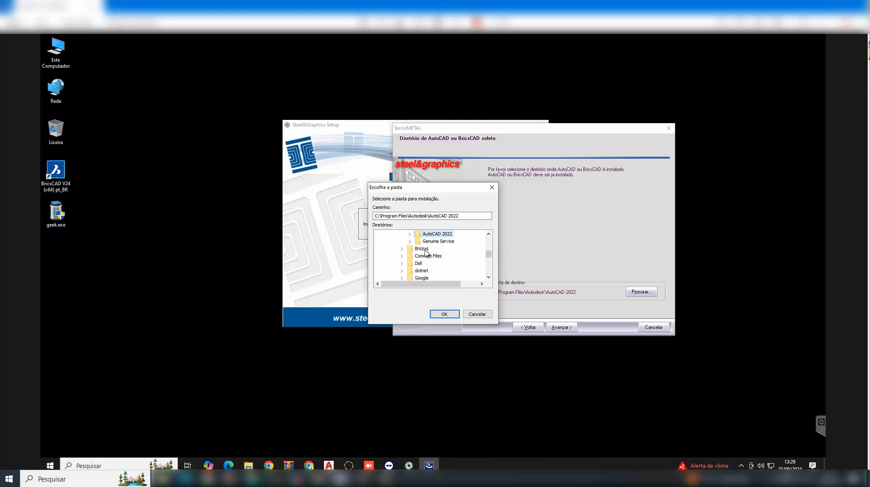
{"action": "left_click", "coordinate": [423, 249]}
{"action": "left_click", "coordinate": [402, 249]}
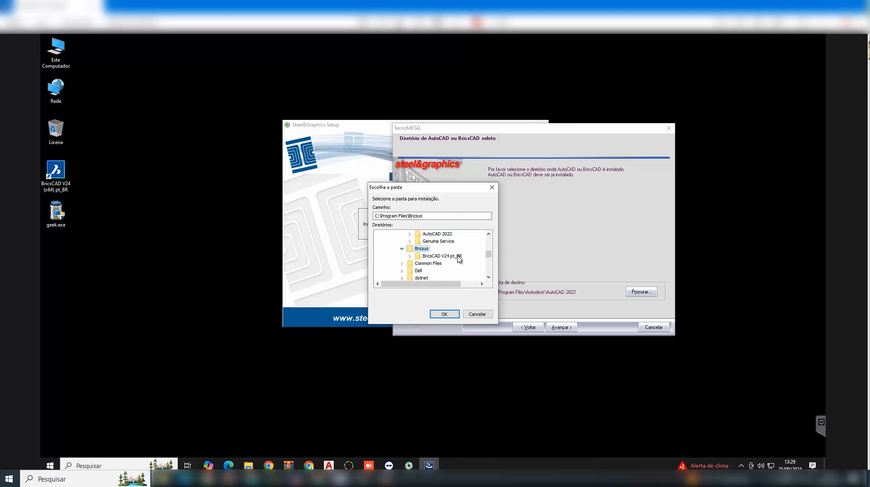
{"action": "left_click", "coordinate": [457, 257]}
{"action": "left_click", "coordinate": [453, 313]}
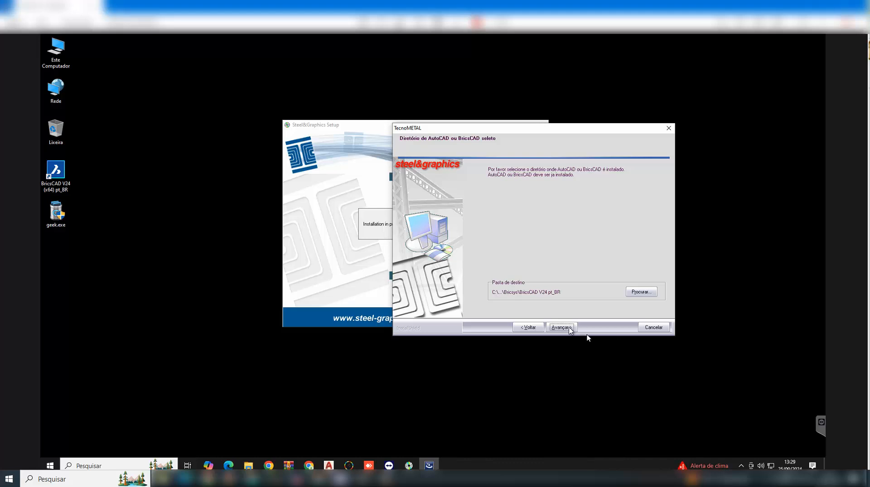
{"action": "left_click", "coordinate": [562, 328]}
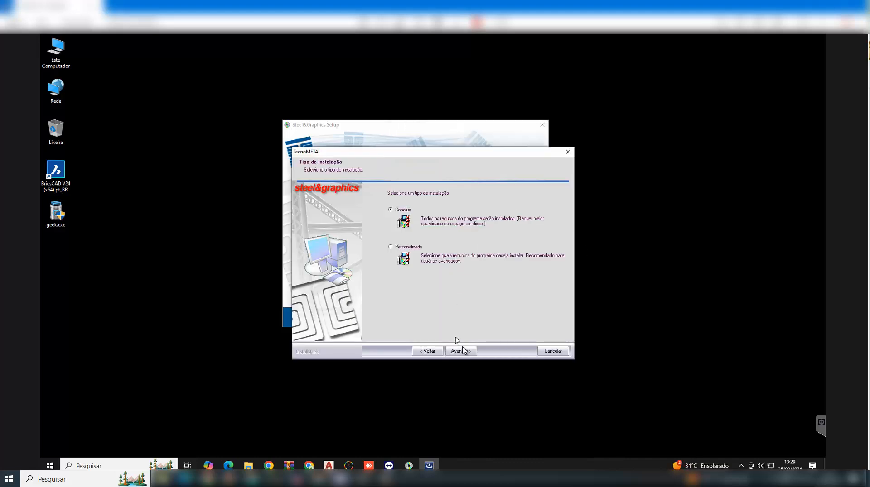
Install TecnoMETAL with the Concluir (complete) setup type and finish its wizard.
{"action": "key", "text": "Return"}
{"action": "left_click", "coordinate": [460, 351]}
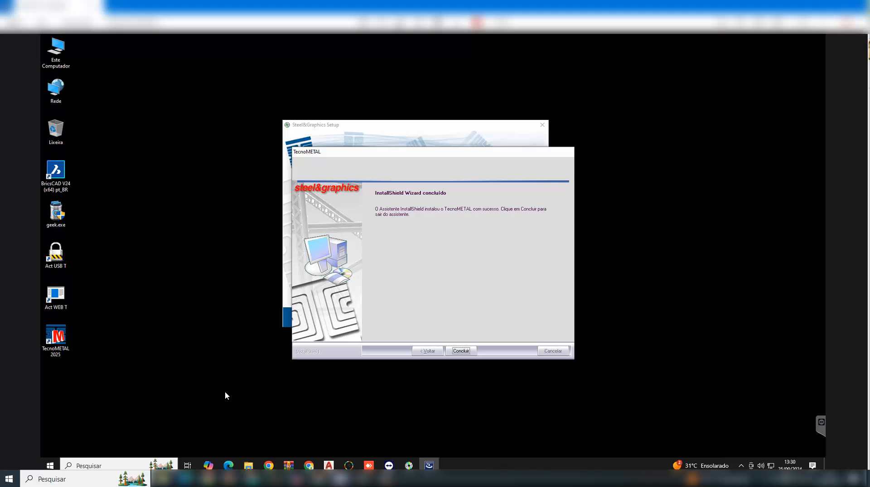
{"action": "left_click", "coordinate": [466, 352]}
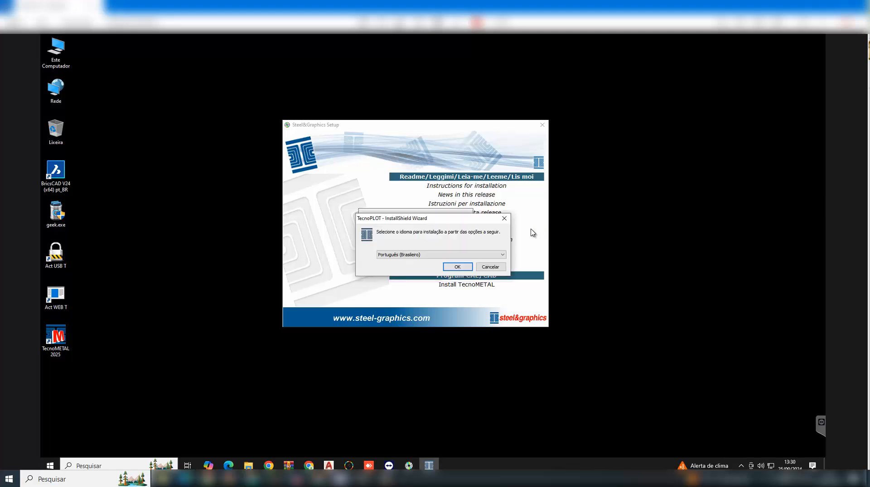
Use Português (Brasileiro) as the TecnoPLOT installation language and accept the licence agreement.
{"action": "left_click_drag", "start_coordinate": [447, 219], "coordinate": [568, 138]}
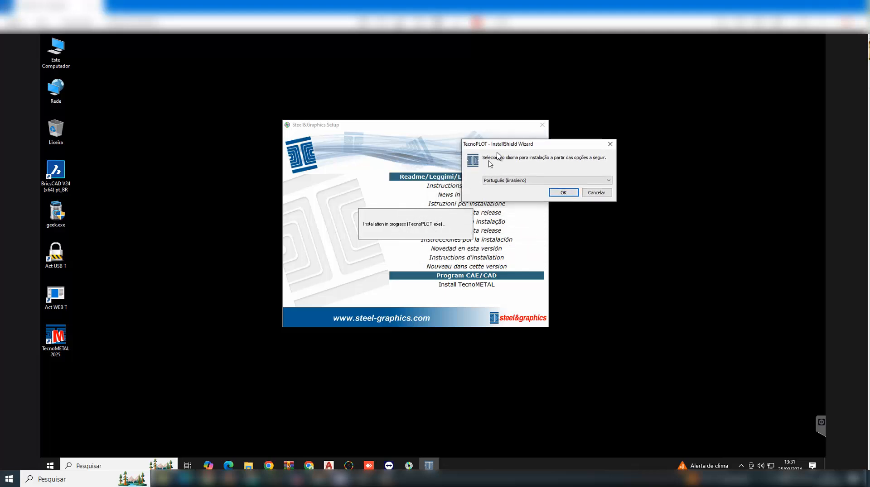
{"action": "left_click", "coordinate": [561, 192]}
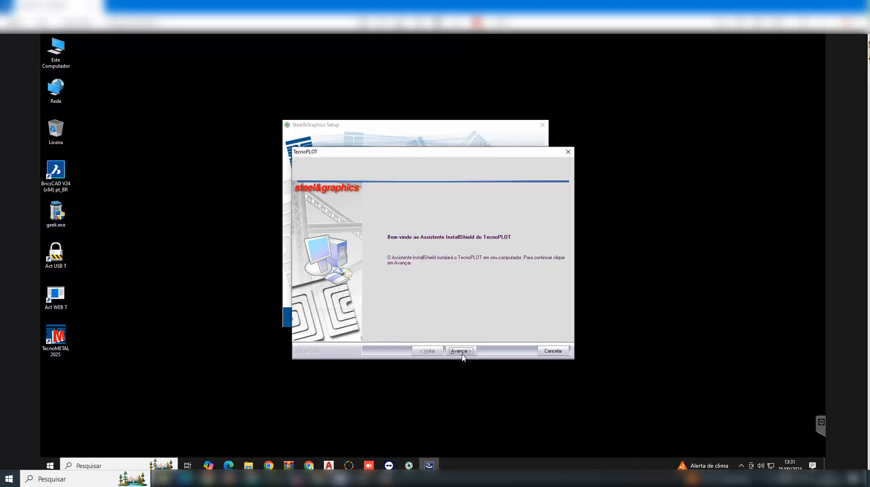
{"action": "left_click", "coordinate": [461, 353]}
{"action": "left_click", "coordinate": [450, 323]}
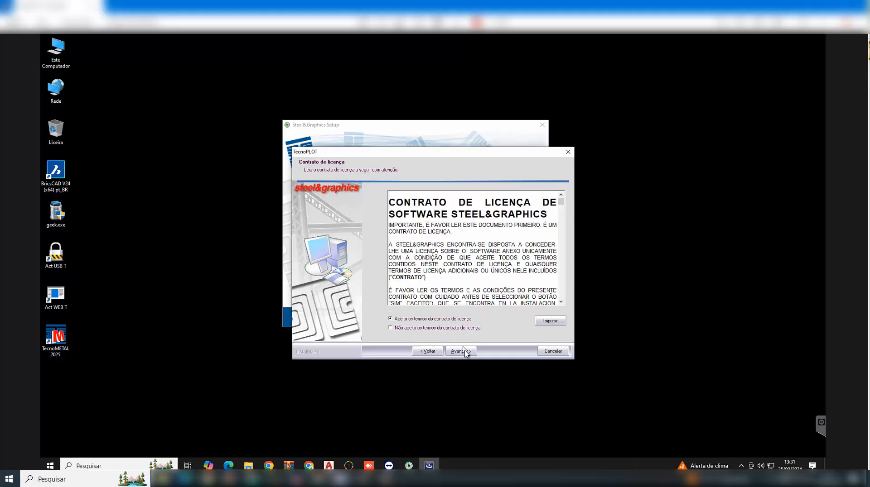
{"action": "left_click", "coordinate": [461, 351]}
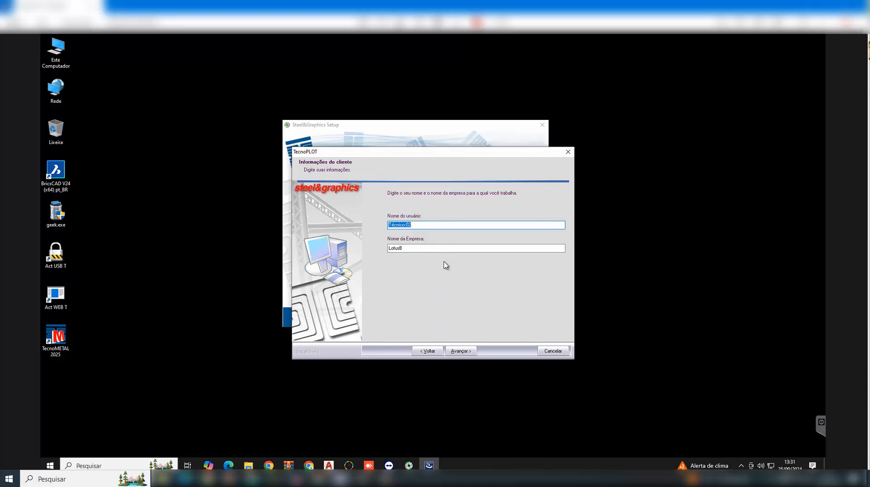
Keep the prefilled customer information, install TecnoPLOT in C:\Steel with the Concluir setup type, and finish its wizard.
{"action": "left_click", "coordinate": [461, 351]}
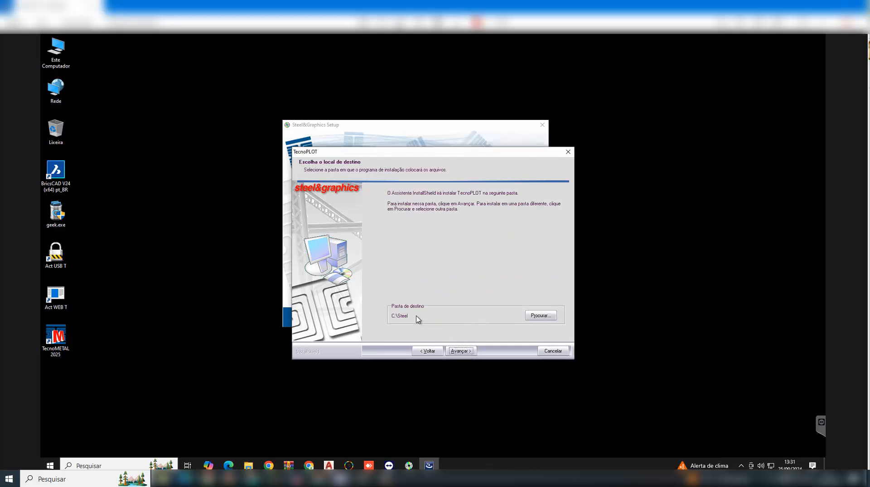
{"action": "left_click", "coordinate": [465, 352]}
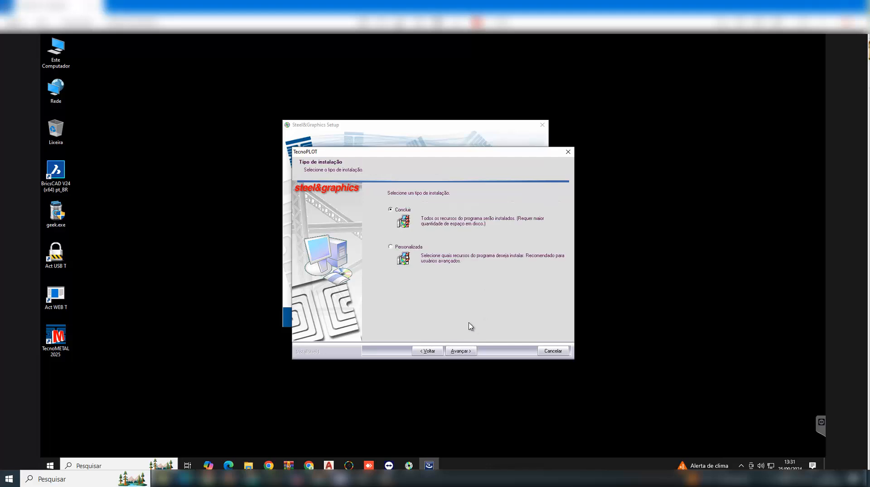
{"action": "left_click", "coordinate": [429, 351]}
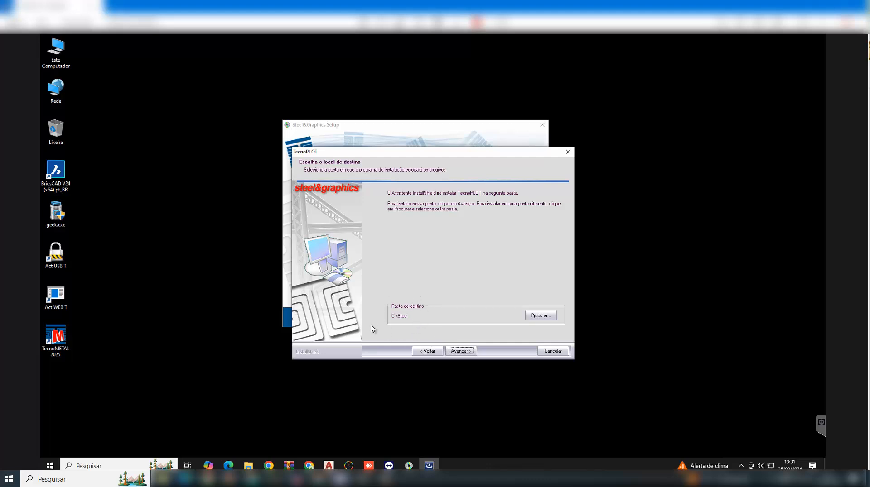
{"action": "left_click", "coordinate": [460, 352]}
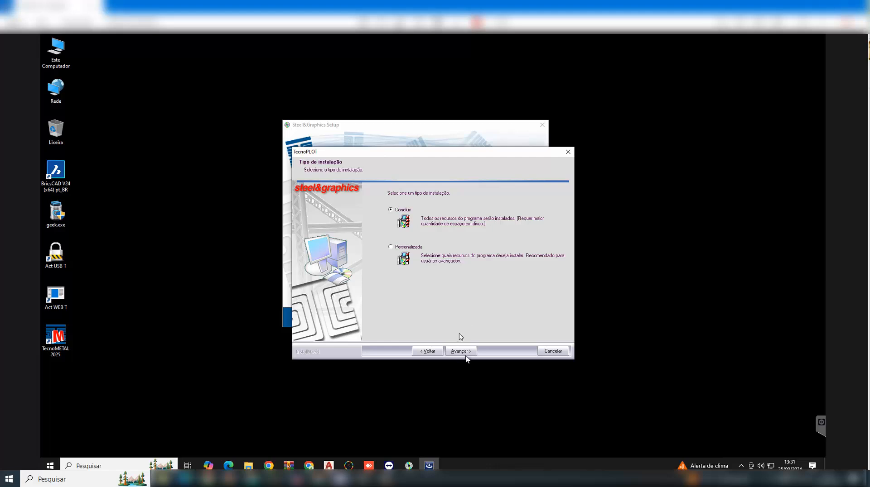
{"action": "left_click", "coordinate": [466, 353]}
{"action": "left_click", "coordinate": [466, 352]}
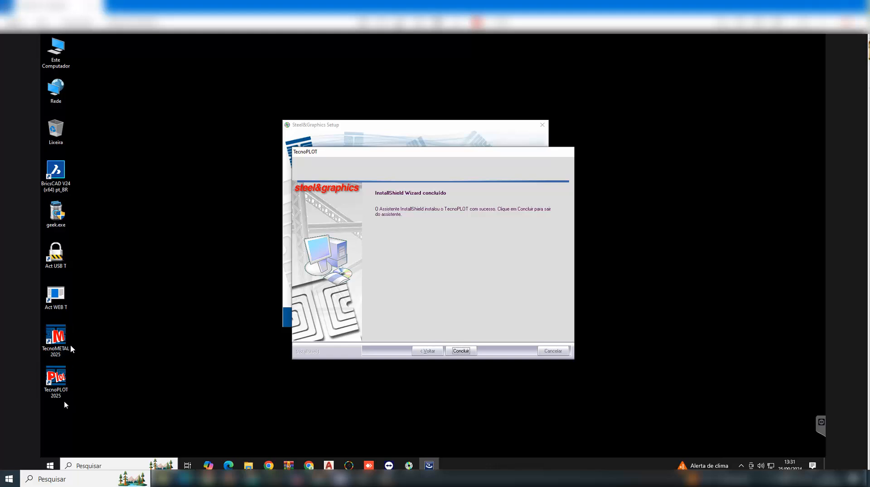
{"action": "left_click", "coordinate": [460, 351]}
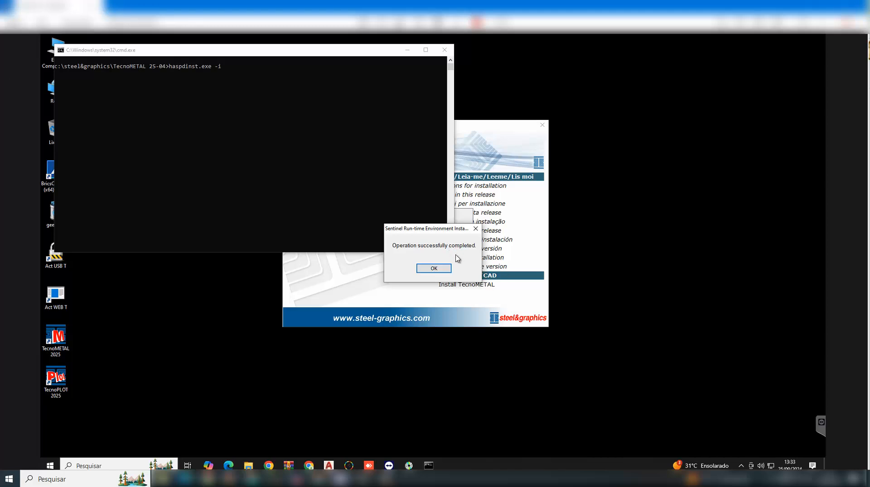
Dismiss the Sentinel Run-time Environment installer message and close the Steel&Graphics Setup window.
{"action": "left_click", "coordinate": [434, 269]}
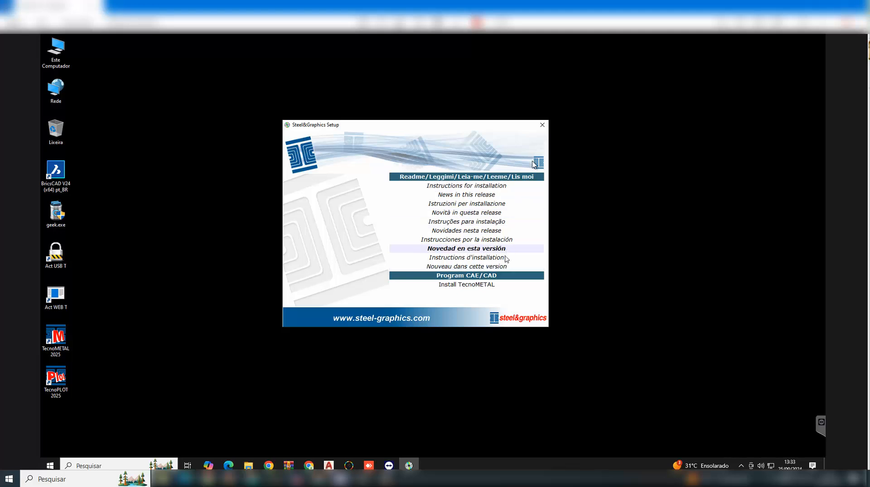
{"action": "left_click", "coordinate": [542, 126]}
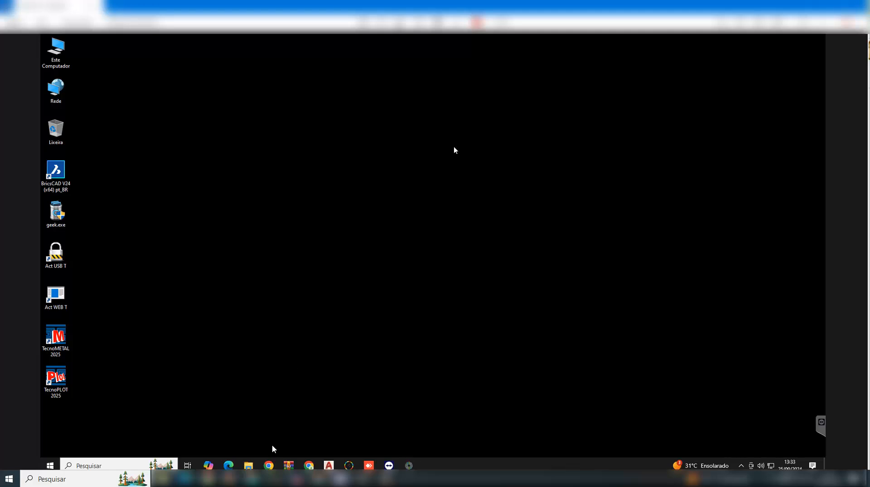
Open the folder C:\steel&graphics\TecnoMETAL 25-04\SteelRedistributable in File Explorer.
{"action": "left_click", "coordinate": [248, 466]}
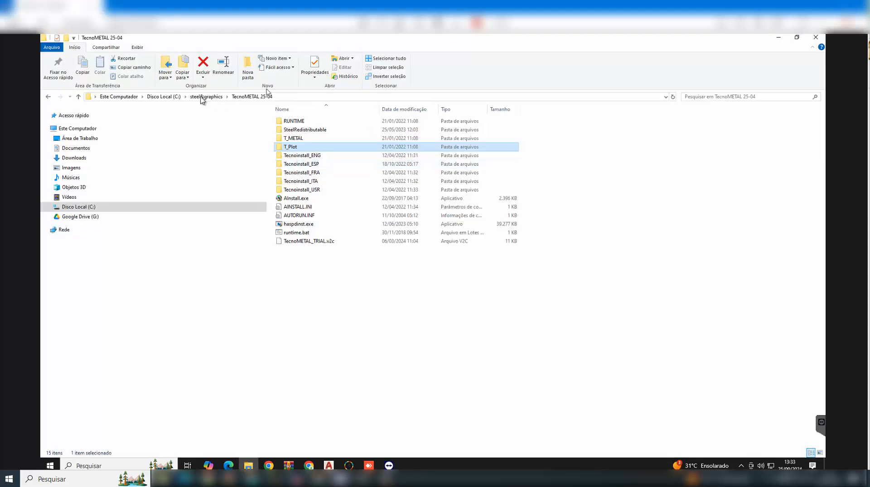
{"action": "left_click", "coordinate": [164, 96]}
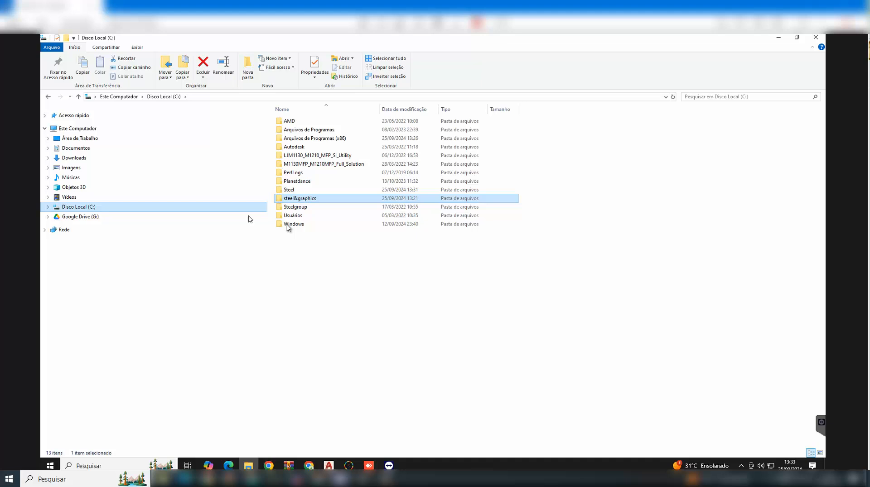
{"action": "double_click", "coordinate": [293, 199]}
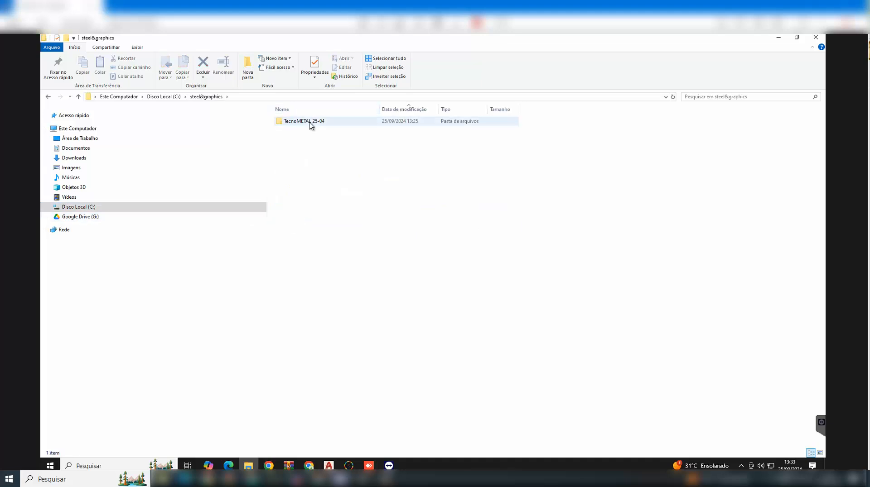
{"action": "double_click", "coordinate": [311, 125]}
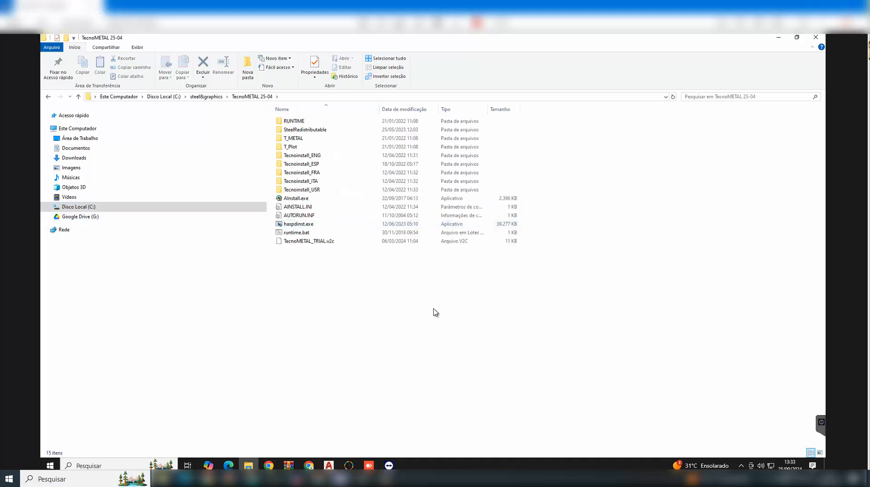
{"action": "double_click", "coordinate": [318, 131]}
Start the SteelRedistributable.exe installer, then cancel its wizard and go back to the TecnoMETAL 25-04 folder.
{"action": "right_click", "coordinate": [323, 120]}
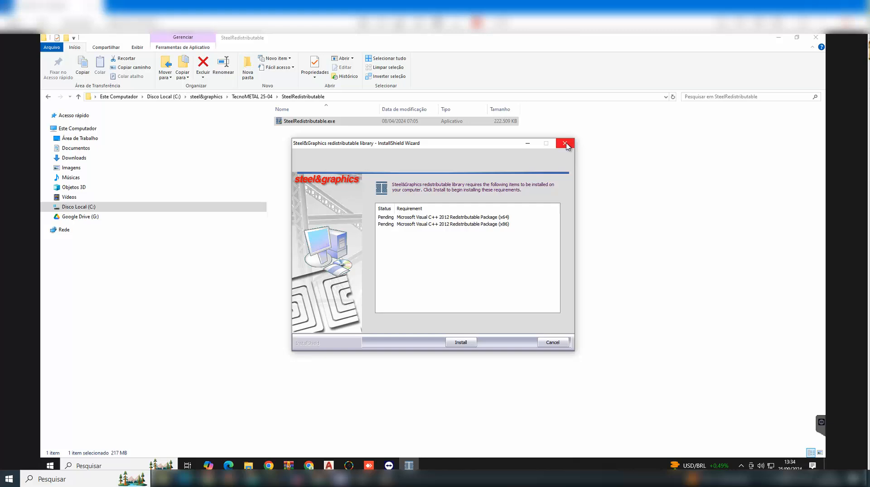
{"action": "left_click", "coordinate": [553, 343]}
{"action": "left_click", "coordinate": [252, 97]}
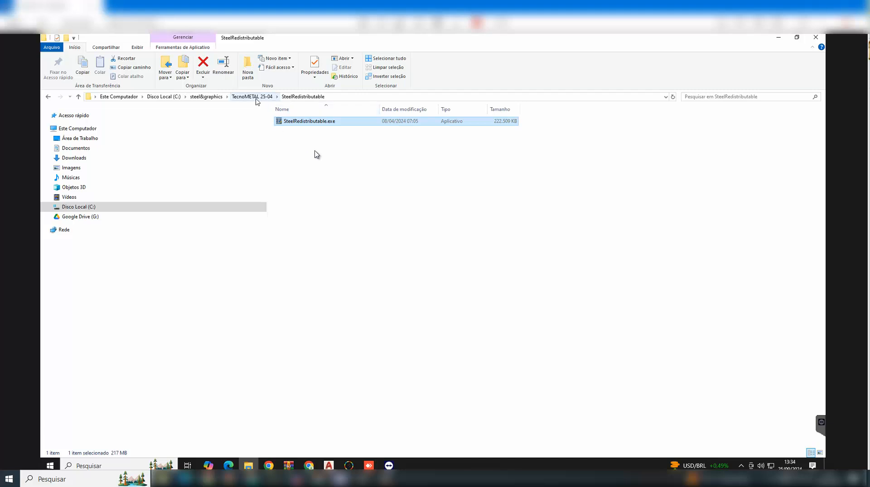
Run TecnoMETAL.exe from the T_METAL folder as administrator, then cancel its maintenance wizard and return to the TecnoMETAL 25-04 folder.
{"action": "double_click", "coordinate": [309, 139]}
{"action": "right_click", "coordinate": [307, 122]}
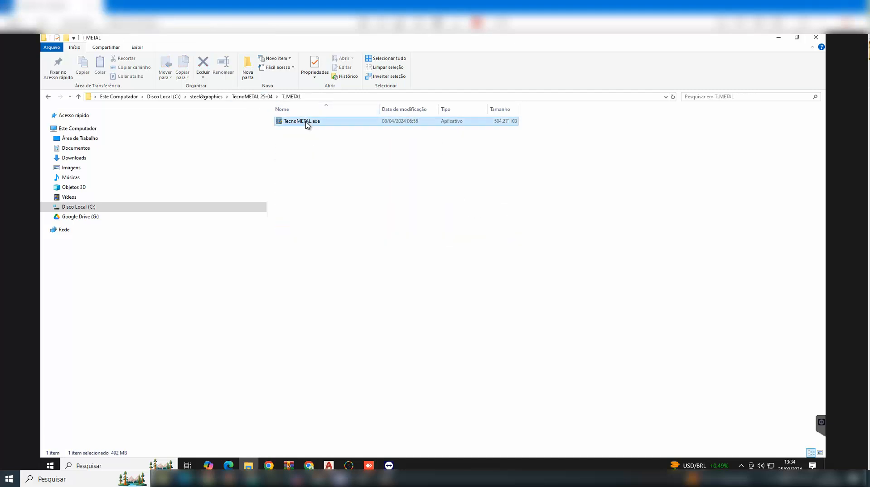
{"action": "left_click", "coordinate": [359, 146]}
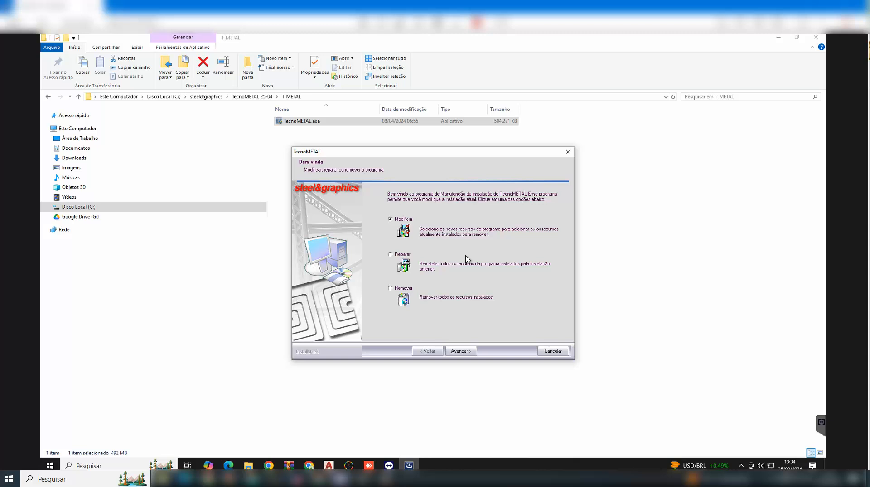
{"action": "left_click", "coordinate": [568, 153]}
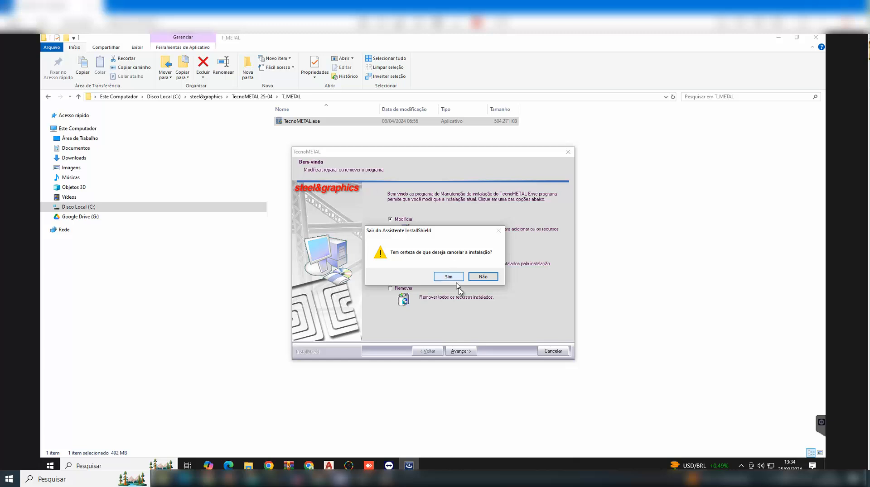
{"action": "left_click", "coordinate": [449, 277]}
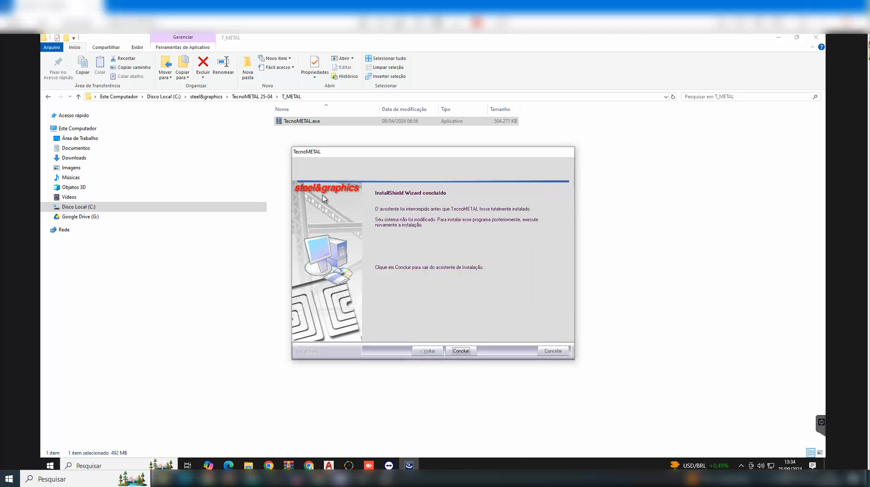
{"action": "left_click", "coordinate": [460, 351]}
{"action": "key", "text": "BackSpace"}
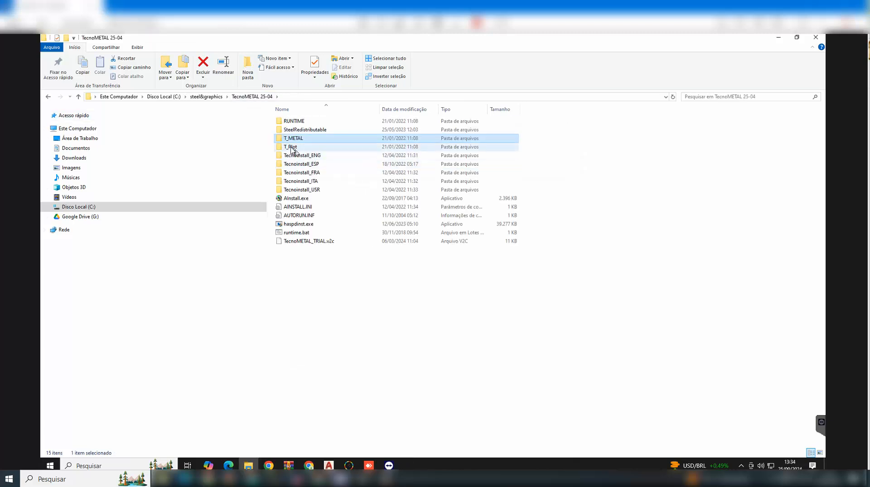
Run TecnoPLOT.exe from the T_Plot folder as administrator, then cancel its maintenance wizard and return to the TecnoMETAL 25-04 folder.
{"action": "double_click", "coordinate": [299, 153]}
{"action": "left_click", "coordinate": [306, 122]}
{"action": "right_click", "coordinate": [307, 121]}
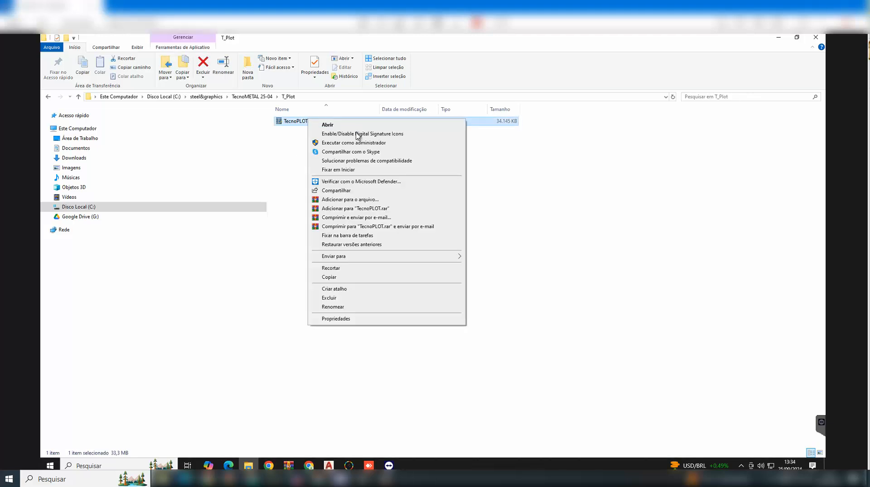
{"action": "left_click", "coordinate": [360, 143]}
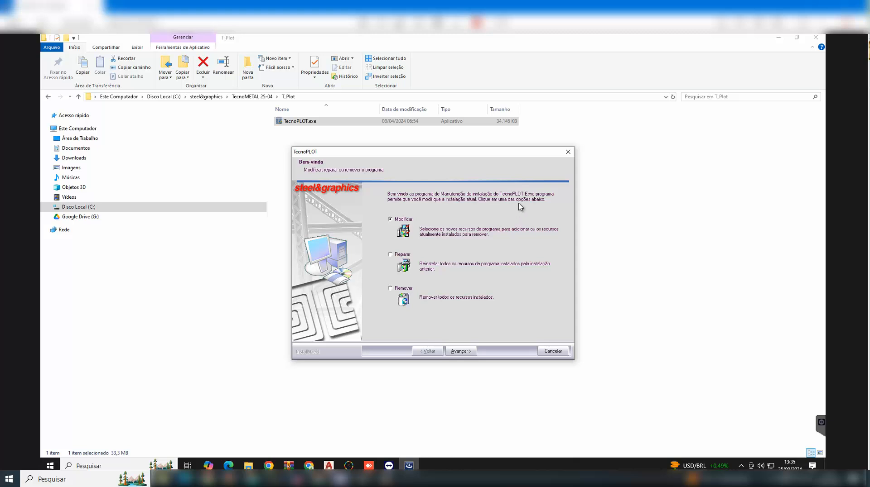
{"action": "left_click", "coordinate": [568, 152]}
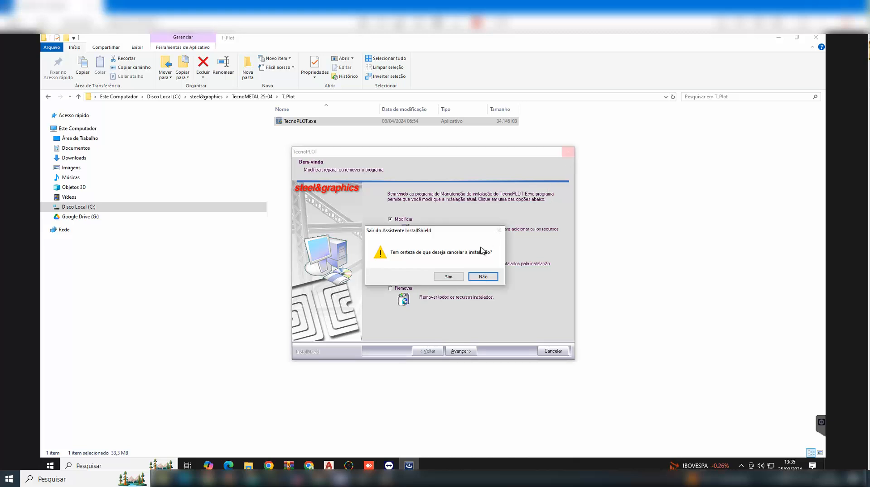
{"action": "left_click", "coordinate": [457, 278]}
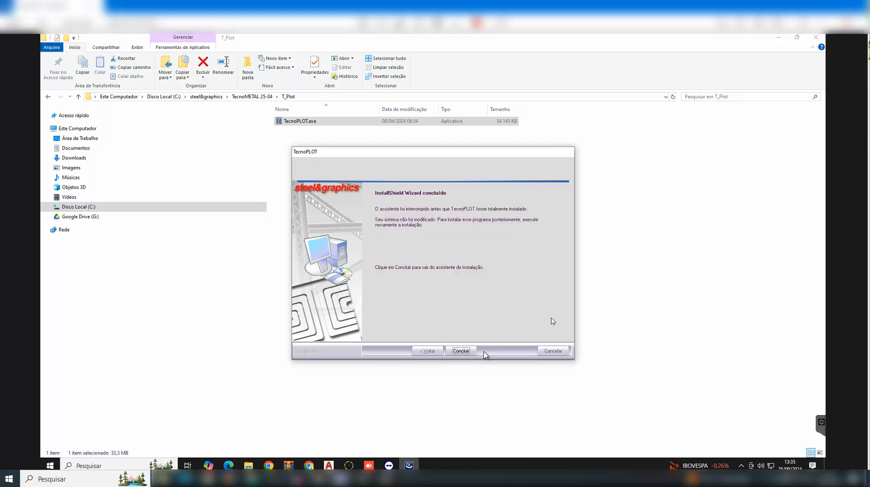
{"action": "left_click", "coordinate": [462, 351]}
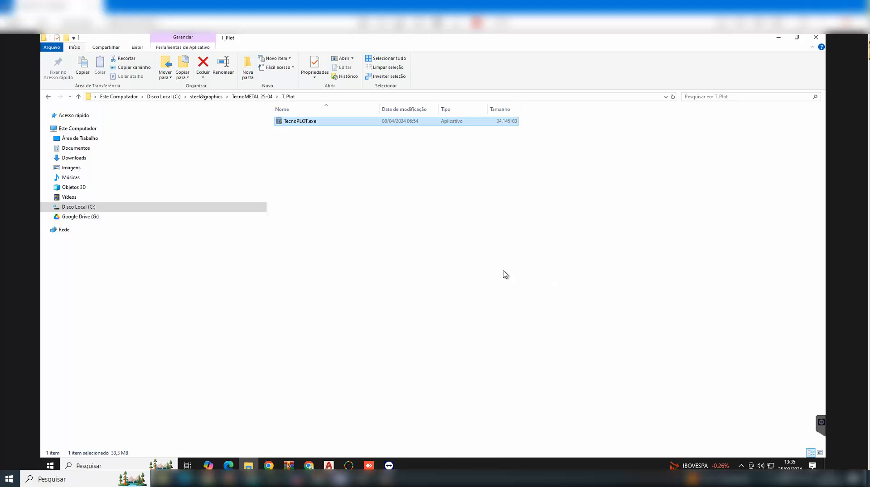
{"action": "left_click", "coordinate": [266, 109]}
{"action": "left_click", "coordinate": [250, 97]}
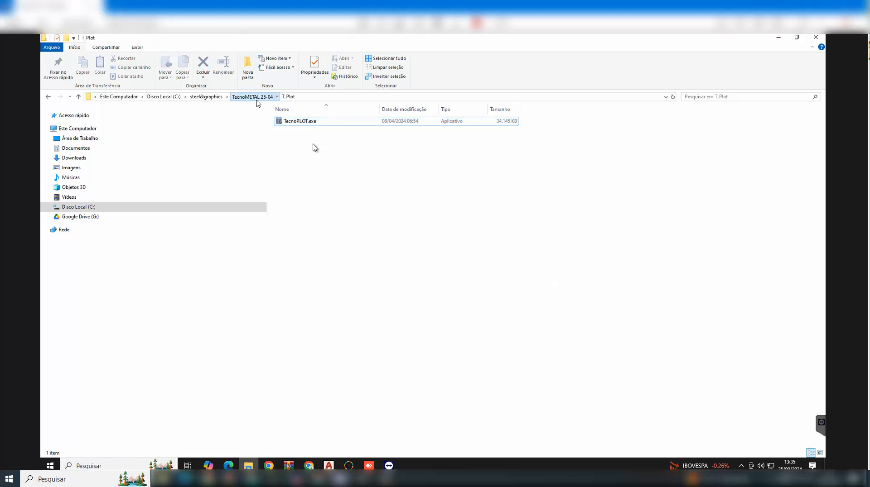
{"action": "left_click", "coordinate": [312, 131]}
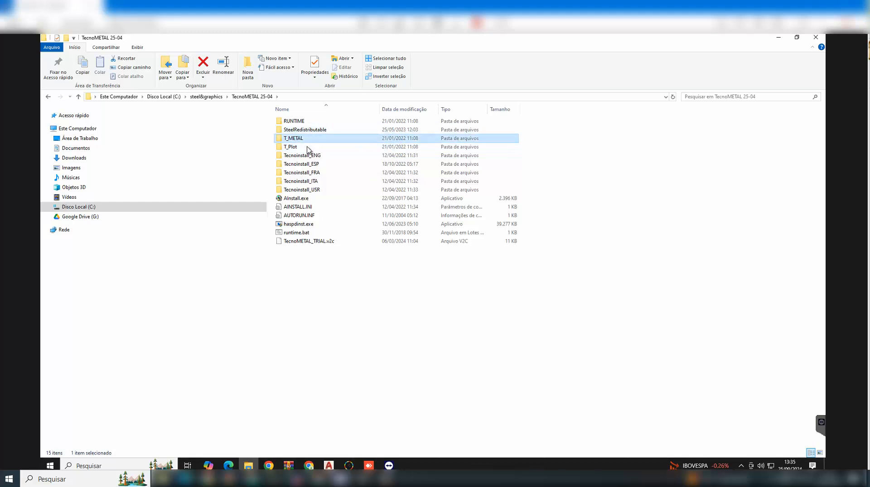
{"action": "left_click", "coordinate": [312, 147]}
{"action": "left_click", "coordinate": [421, 337]}
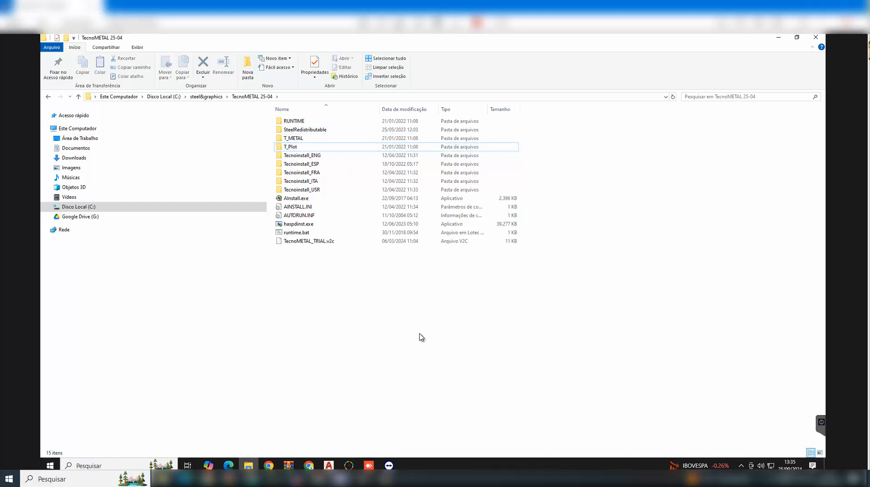
Open the Windows Executar dialog and browse to C:\steel&graphics\TecnoMETAL 25-04\haspdinst.exe as the program to open.
{"action": "left_click", "coordinate": [97, 469]}
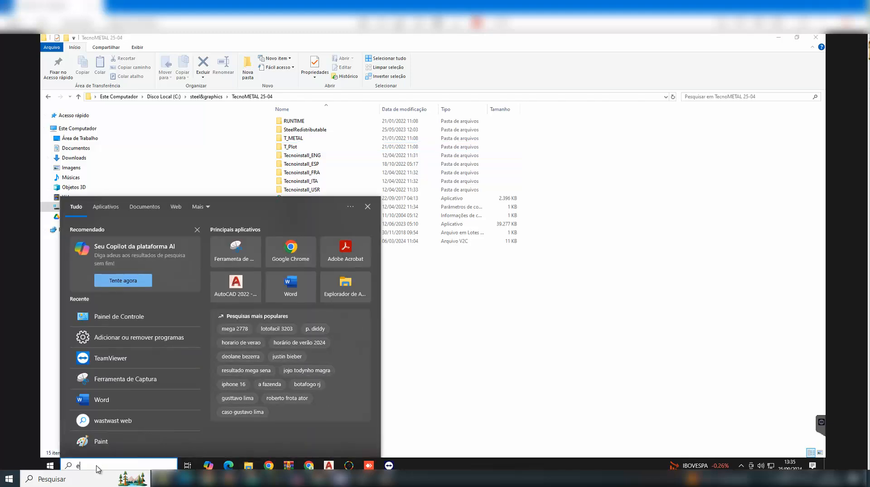
{"action": "type", "text": "exec"}
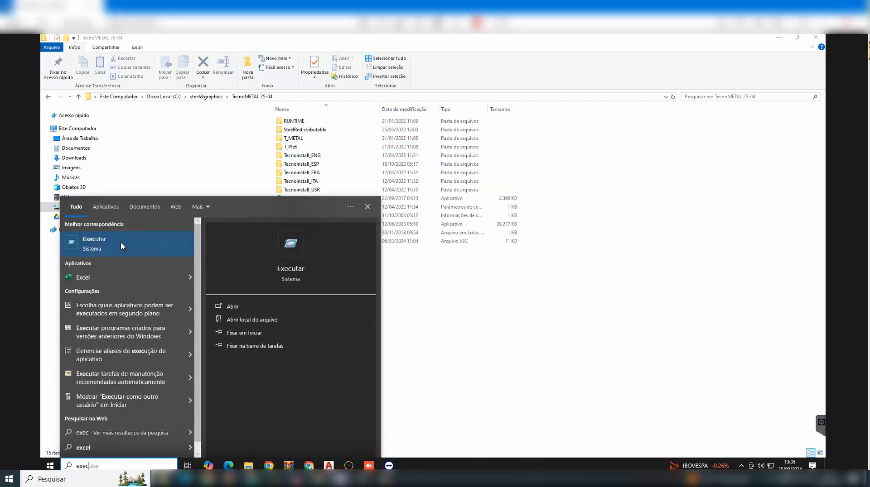
{"action": "key", "text": "Return"}
{"action": "left_click", "coordinate": [199, 441]}
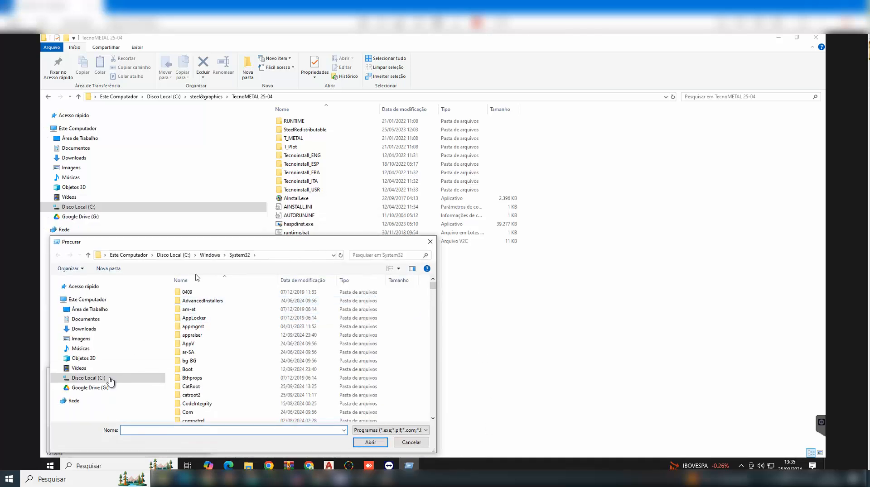
{"action": "left_click", "coordinate": [104, 380]}
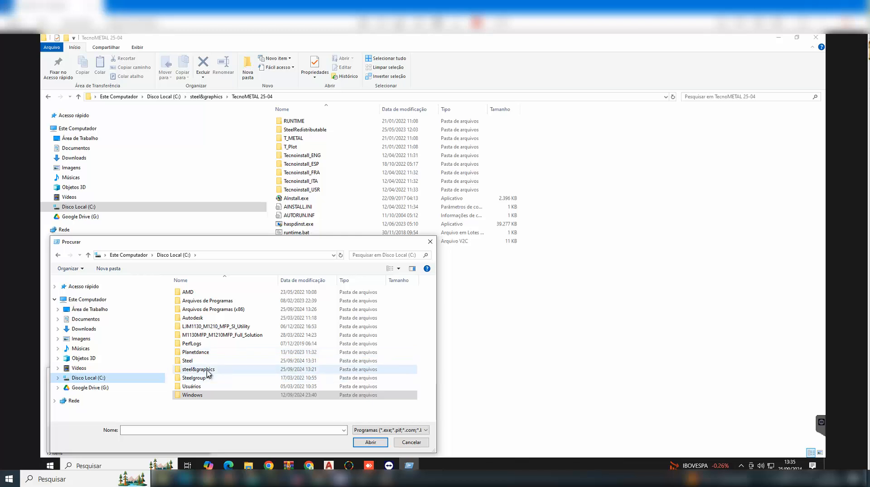
{"action": "double_click", "coordinate": [226, 370]}
{"action": "double_click", "coordinate": [222, 293]}
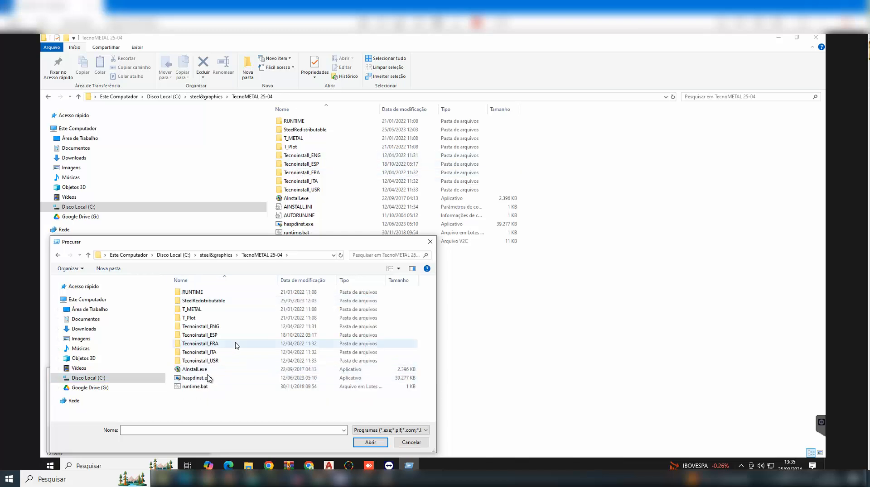
{"action": "left_click", "coordinate": [204, 379]}
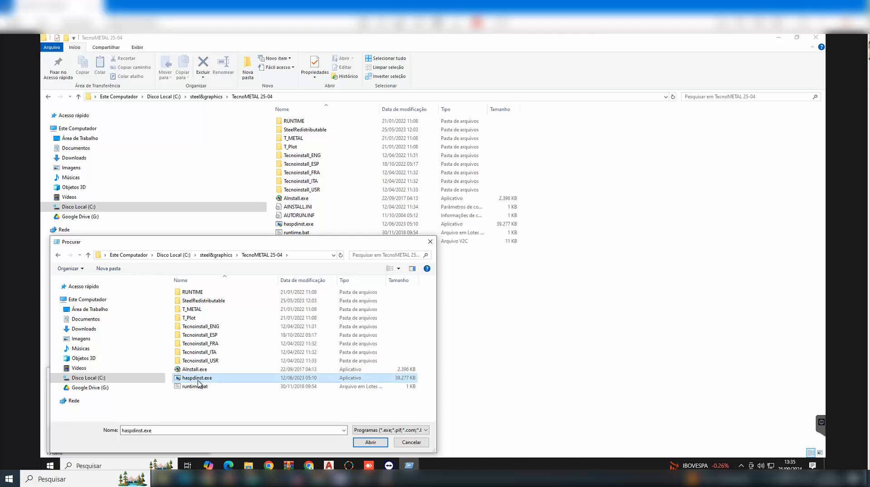
{"action": "left_click", "coordinate": [370, 443]}
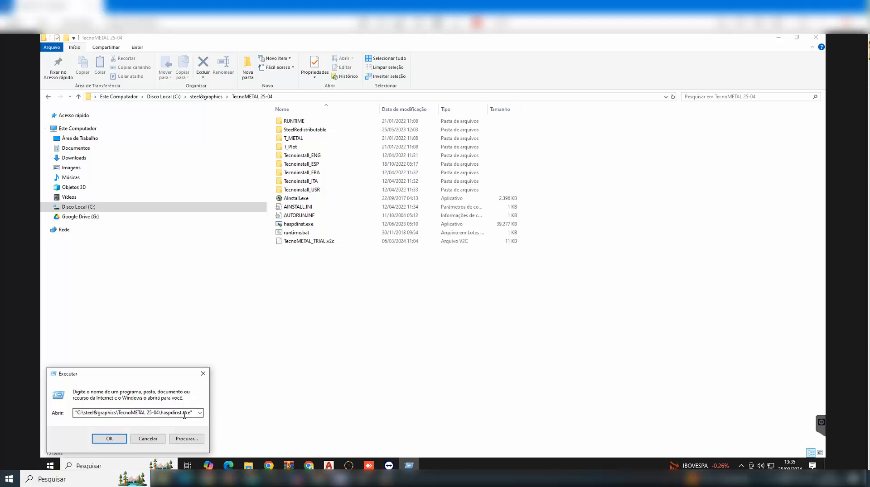
Append the -i parameter after the quoted haspdinst.exe path in the Executar dialog.
{"action": "left_click_drag", "start_coordinate": [185, 415], "coordinate": [229, 413]}
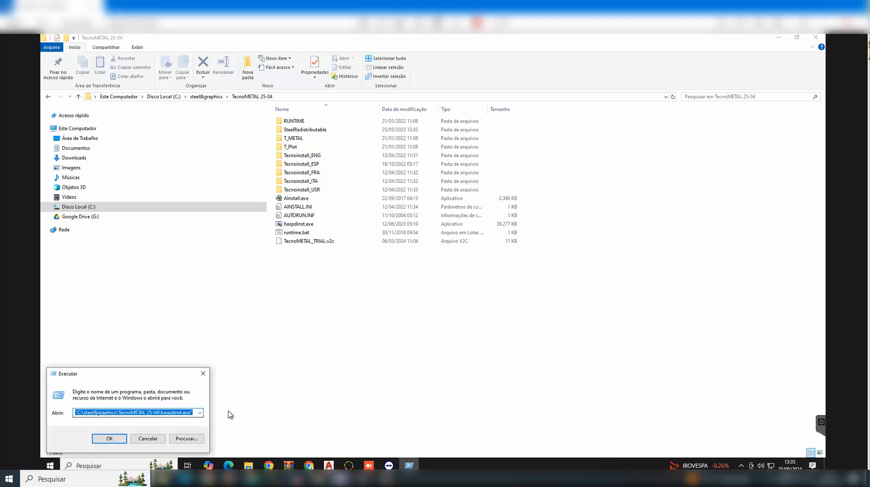
{"action": "left_click", "coordinate": [196, 414]}
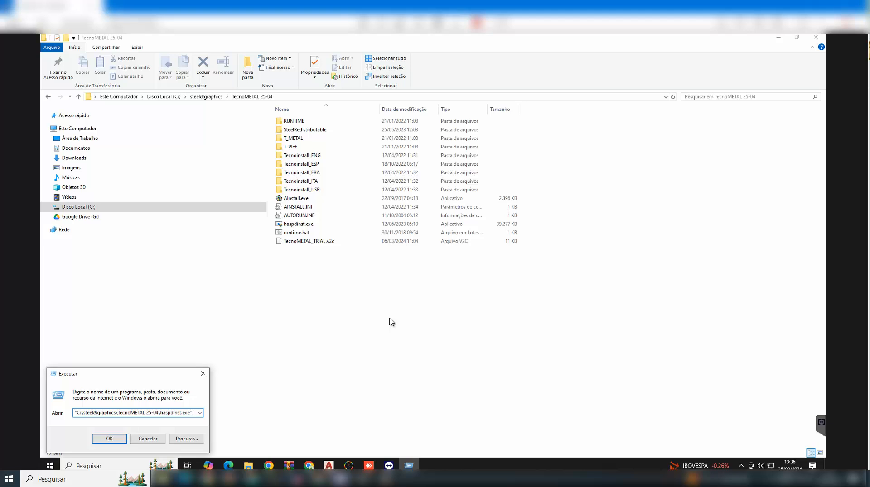
{"action": "type", "text": "-i"}
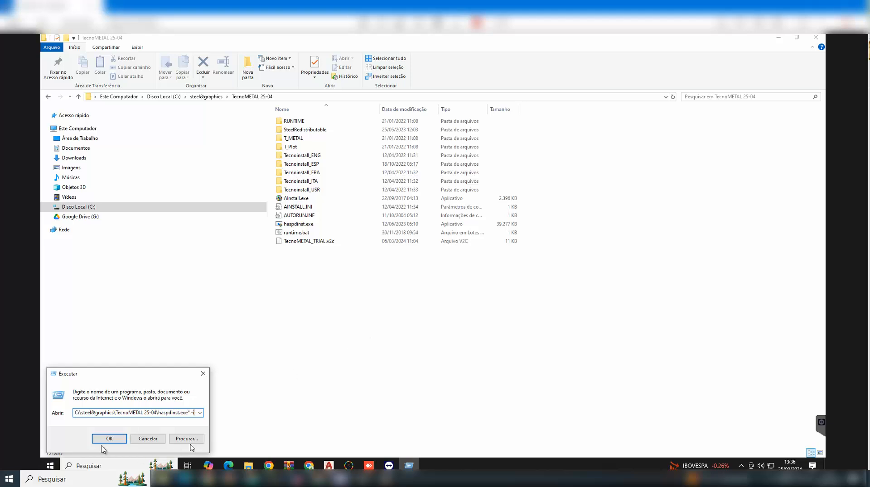
Delete the closing quotation mark after haspdinst.exe and retype it before the -i parameter.
{"action": "left_click", "coordinate": [72, 415]}
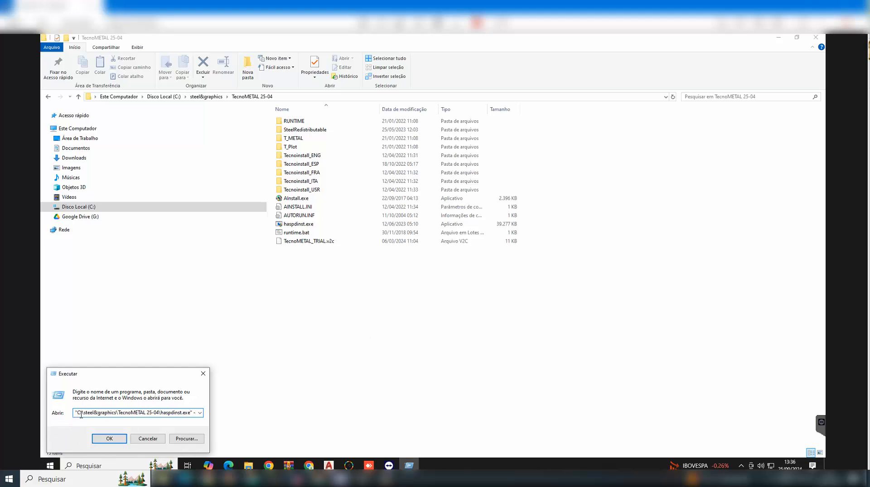
{"action": "left_click", "coordinate": [116, 413]}
{"action": "left_click_drag", "start_coordinate": [190, 414], "coordinate": [210, 418]}
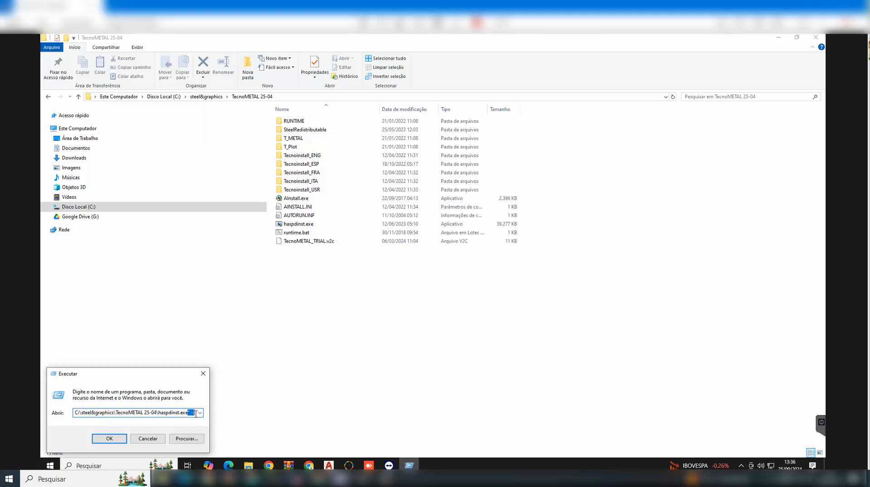
{"action": "left_click", "coordinate": [192, 416]}
{"action": "key", "text": "BackSpace"}
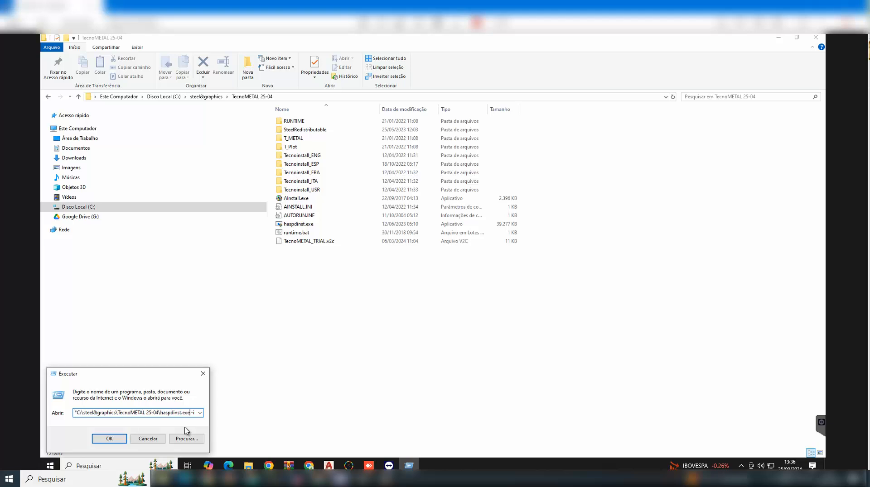
{"action": "type", "text": "\""}
{"action": "key", "text": "End"}
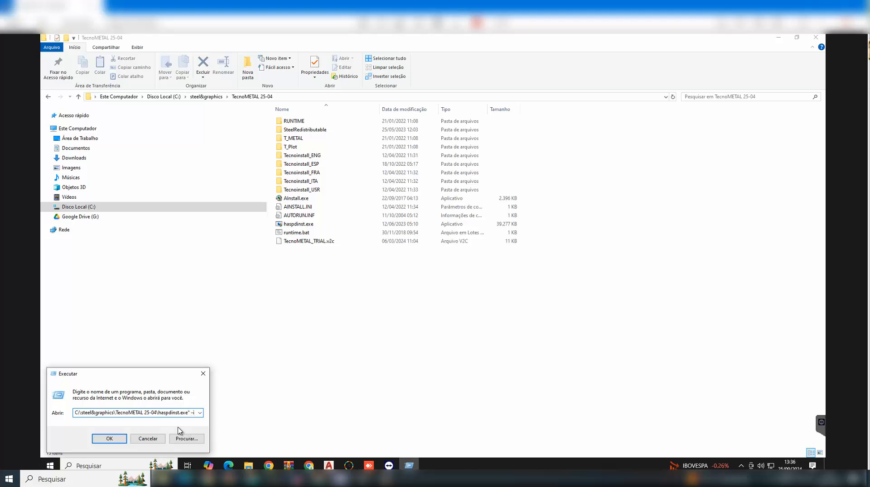
Run the haspdinst.exe -i command to install the Sentinel Run-time Environment, and close the File Explorer window.
{"action": "left_click", "coordinate": [116, 441]}
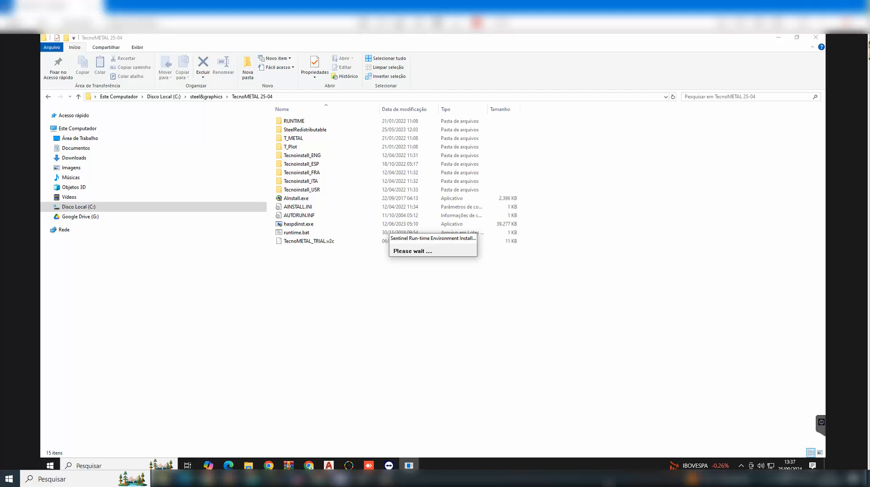
{"action": "left_click", "coordinate": [814, 40]}
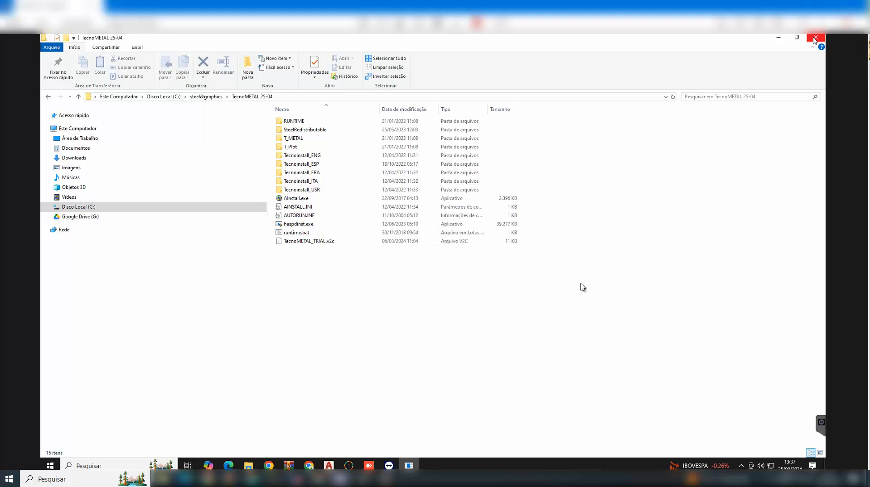